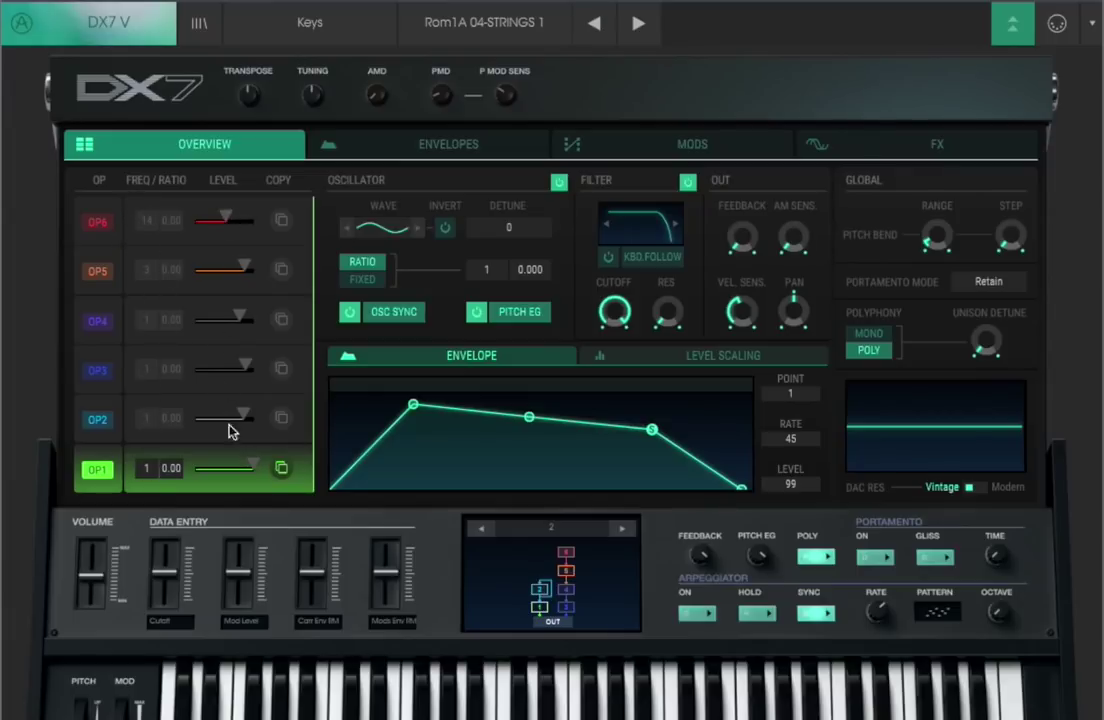
Step: Copy the settings of operator 2 and paste them onto operator 4
left_click(283, 421)
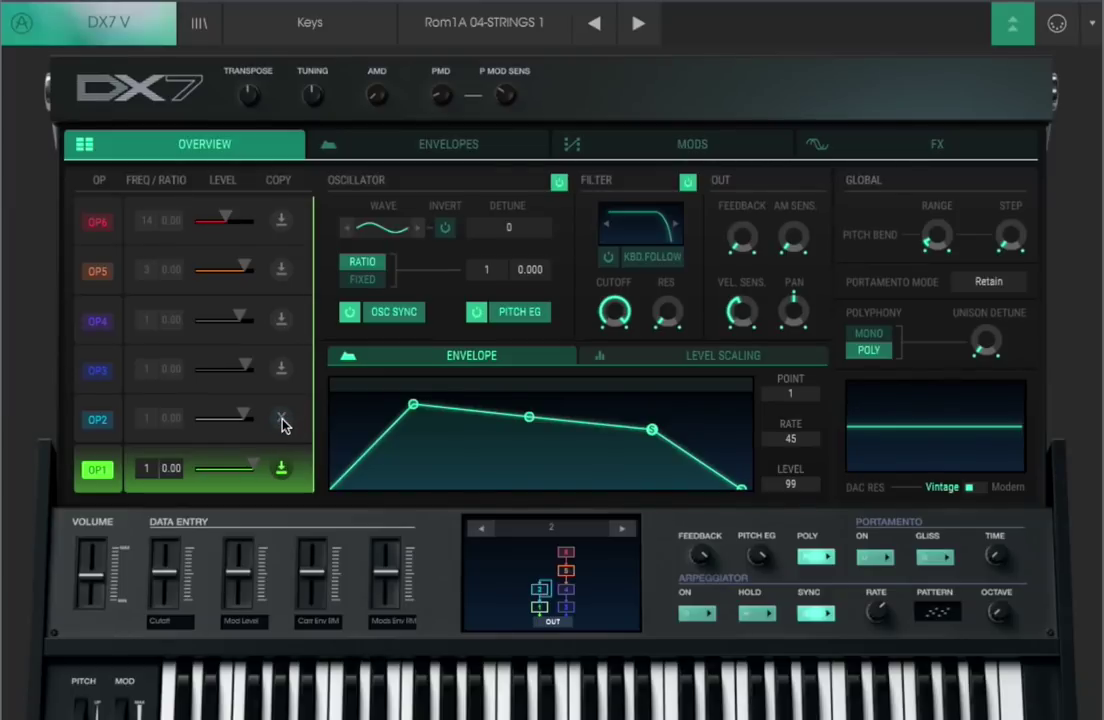
left_click(283, 319)
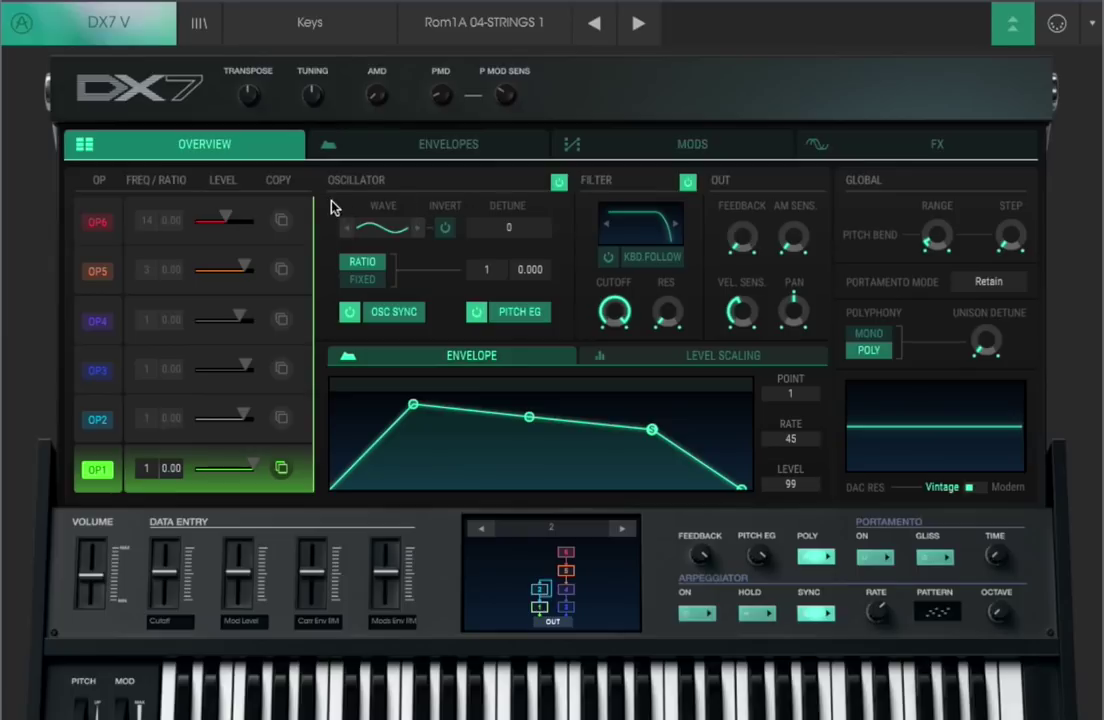
Step: Open operator 1's waveform selector and try the Cosine waveform from the Classics group
left_click(378, 234)
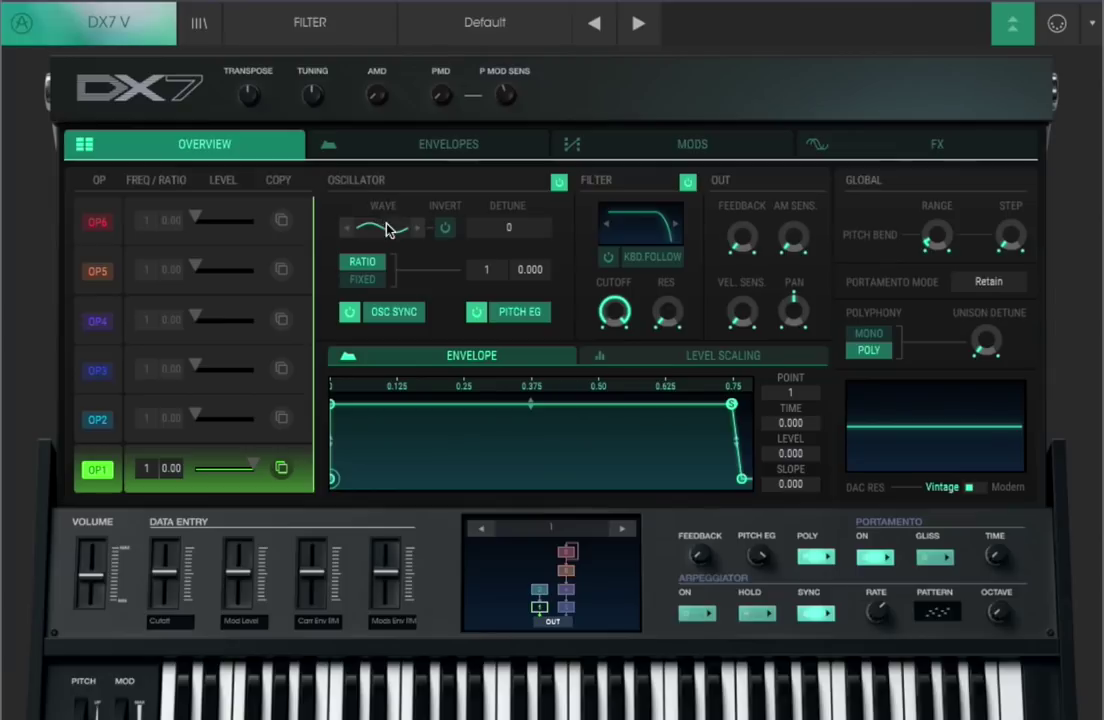
left_click(388, 226)
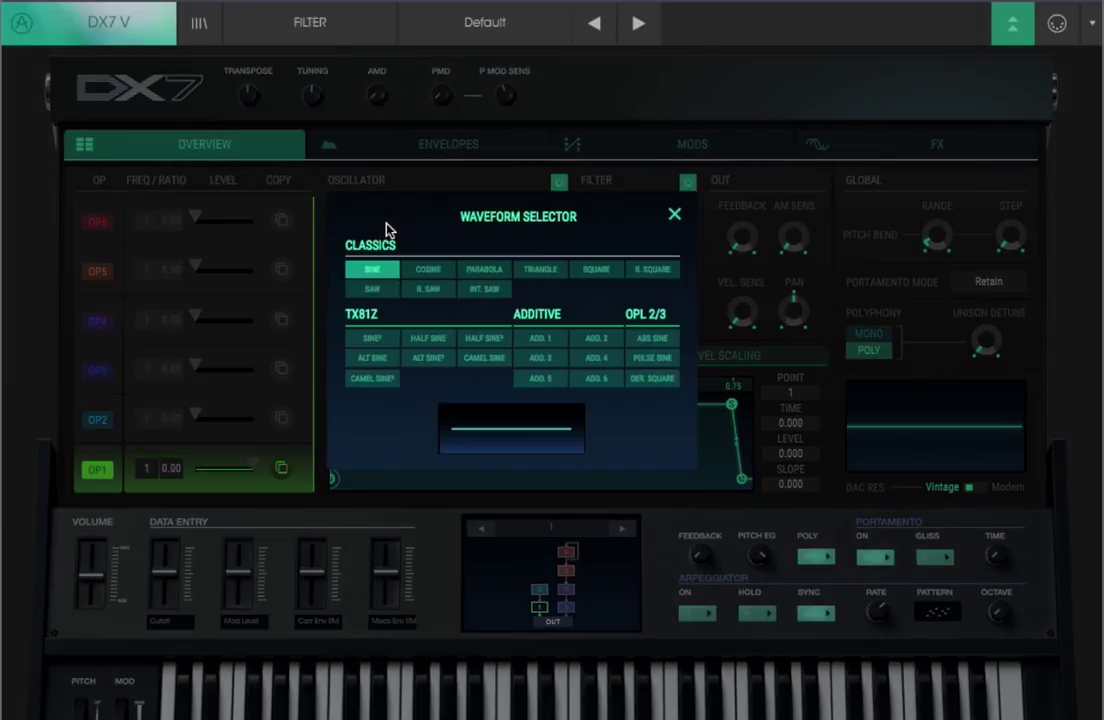
left_click(432, 276)
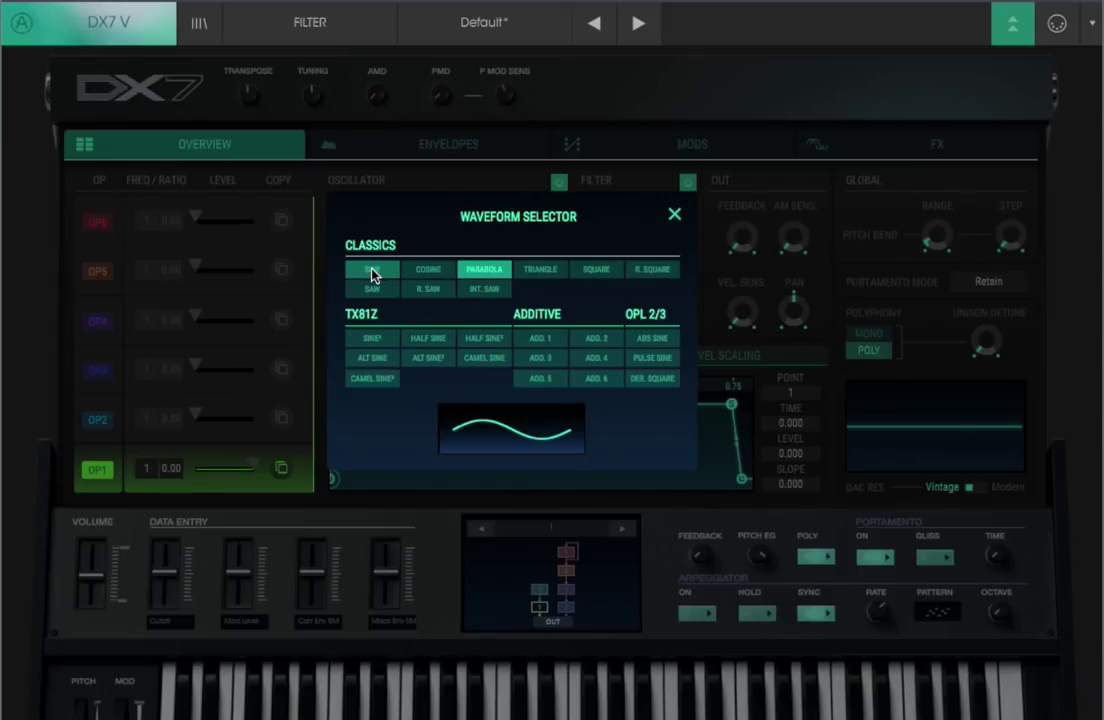
Step: Audition the TX81Z waveforms on operator 1, from Sine² and Half Sine through Alt Sine to Camel Sine²
left_click(370, 345)
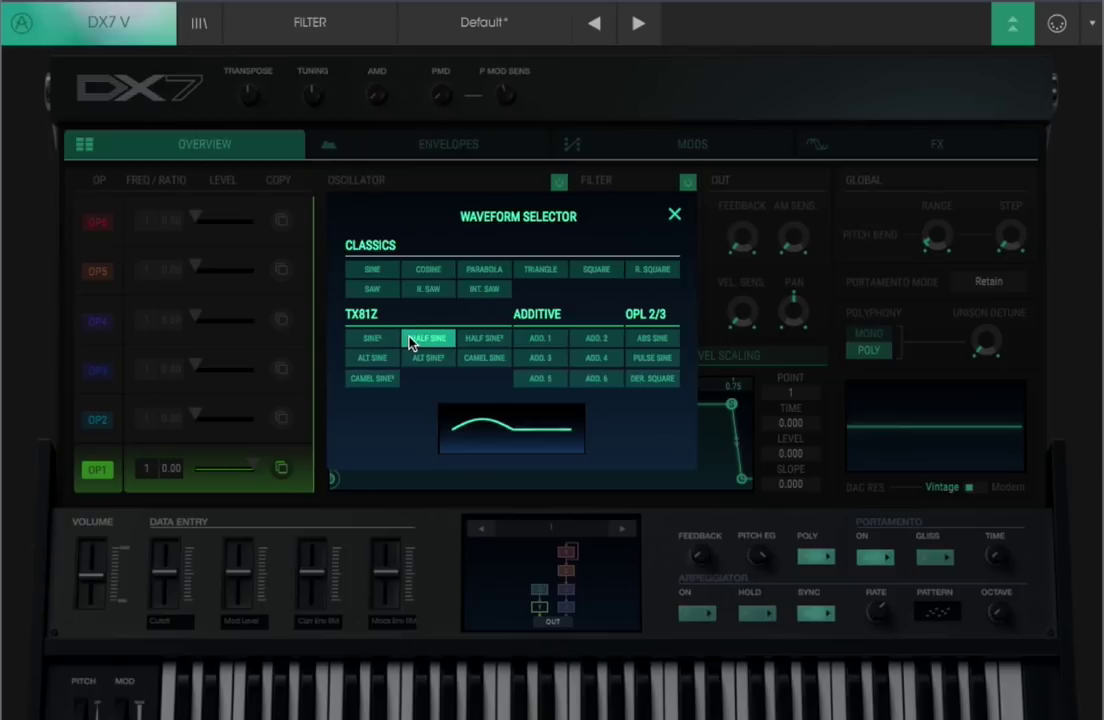
left_click(476, 343)
left_click(372, 358)
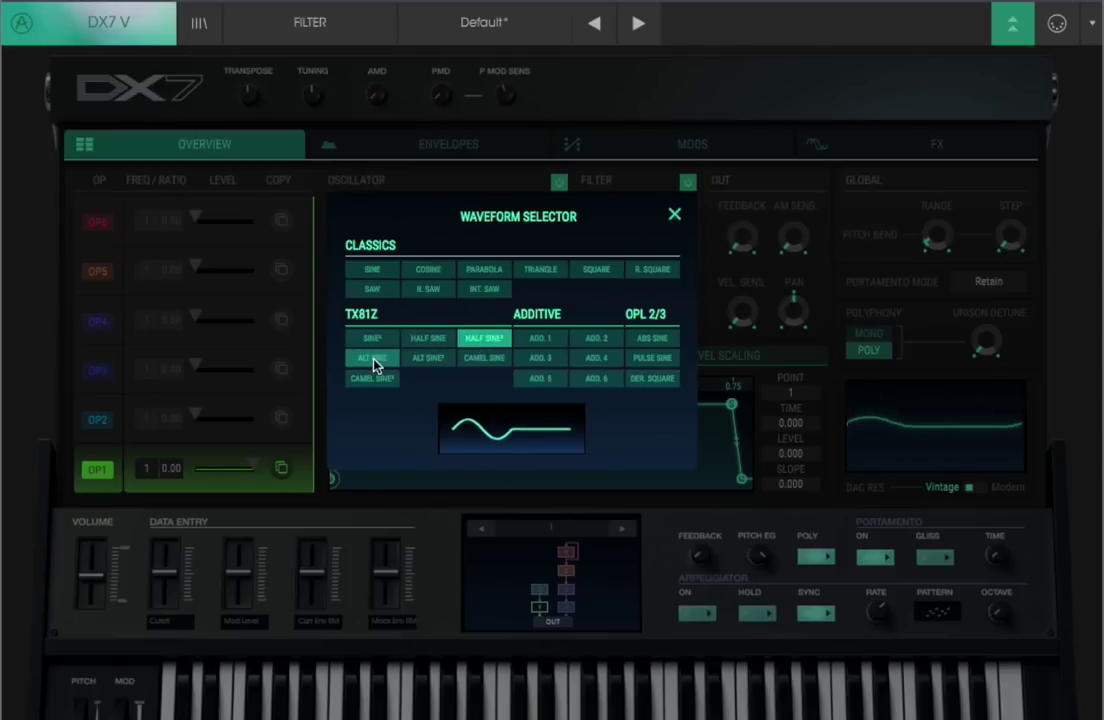
left_click(430, 360)
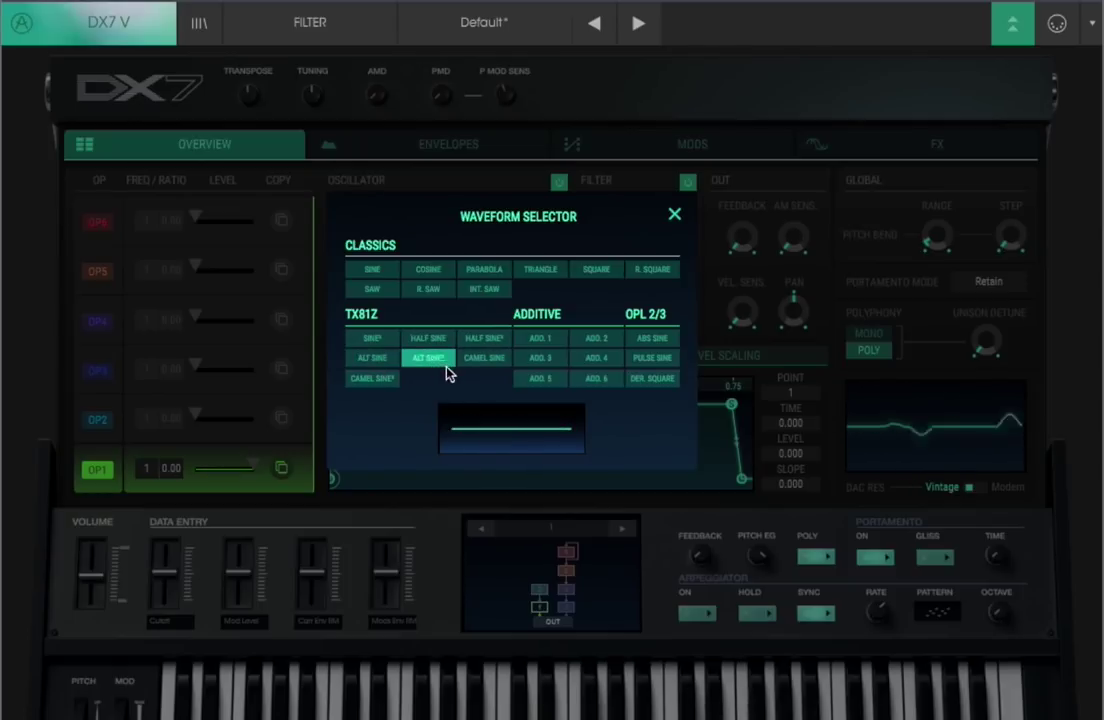
left_click(475, 362)
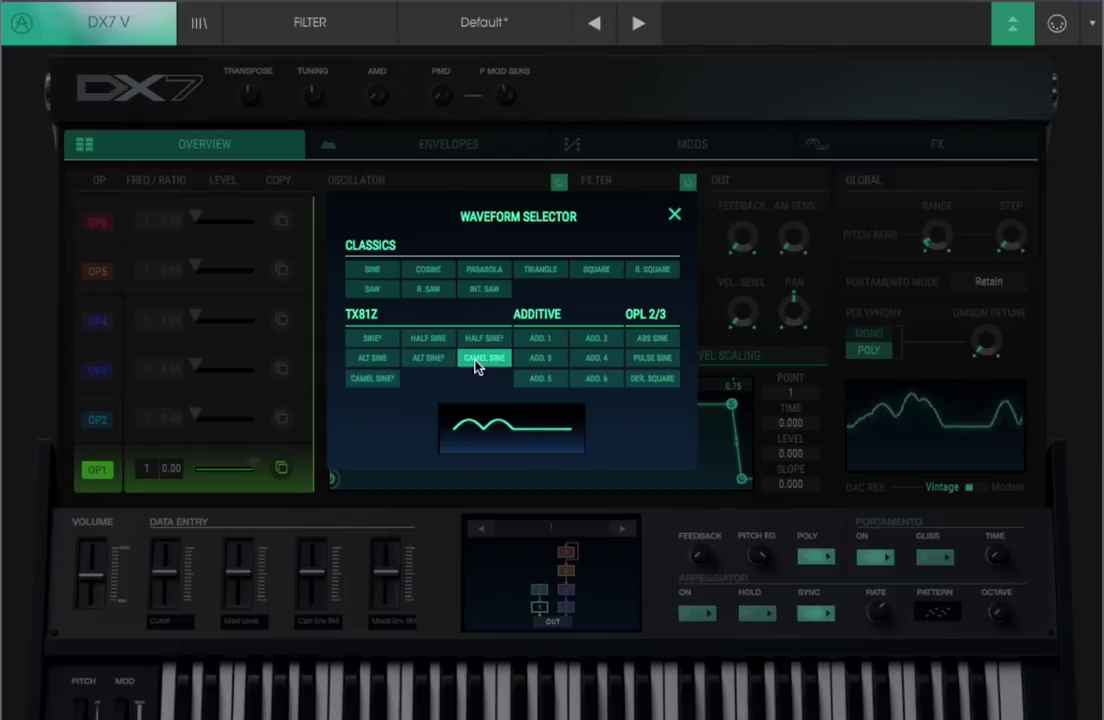
left_click(374, 378)
Step: Audition the Additive waveforms on operator 1 in the order Add. 1, 3, 5, 6, 4 and 2
left_click(537, 340)
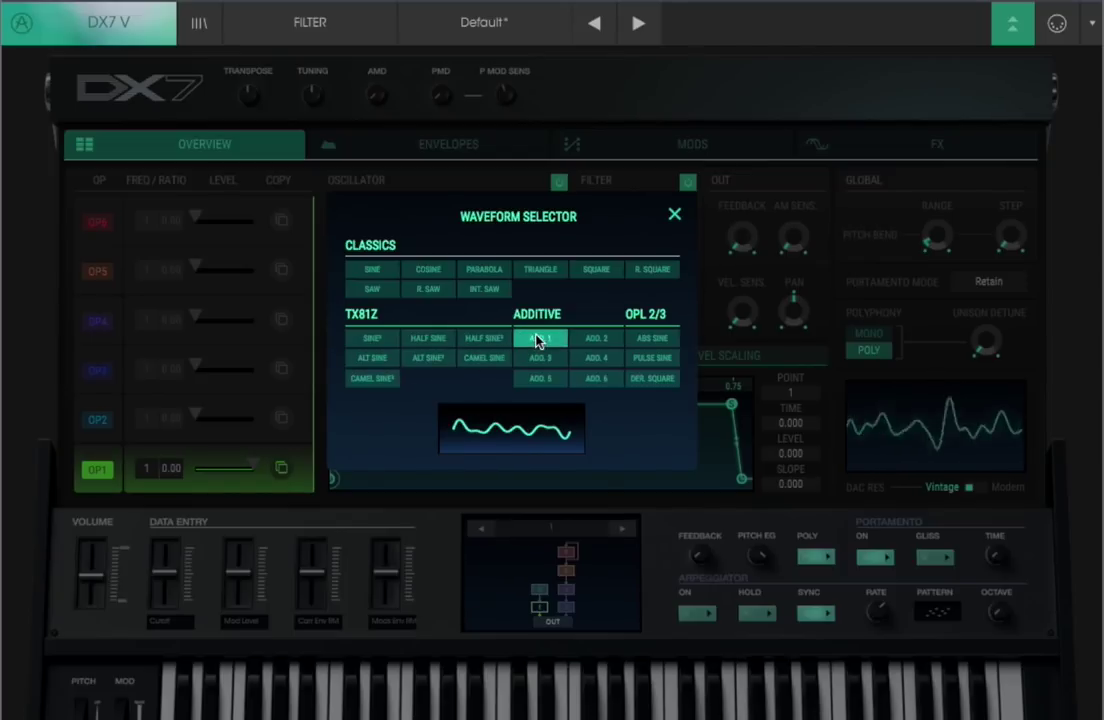
left_click(538, 360)
left_click(540, 378)
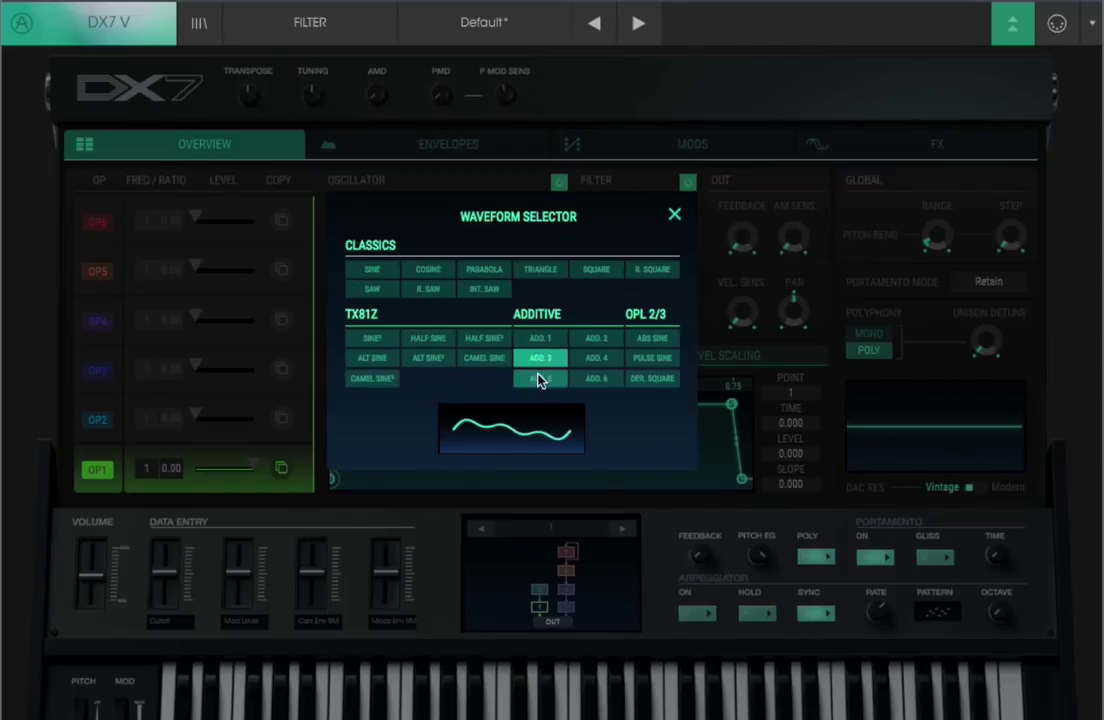
left_click(584, 381)
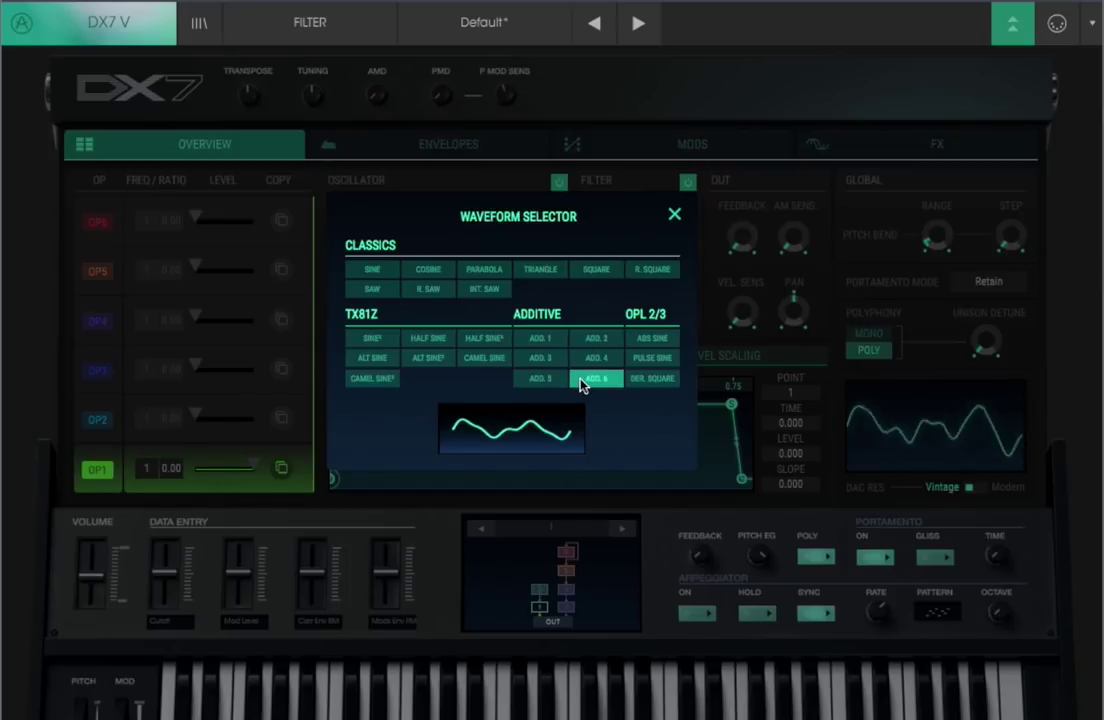
left_click(594, 360)
left_click(594, 340)
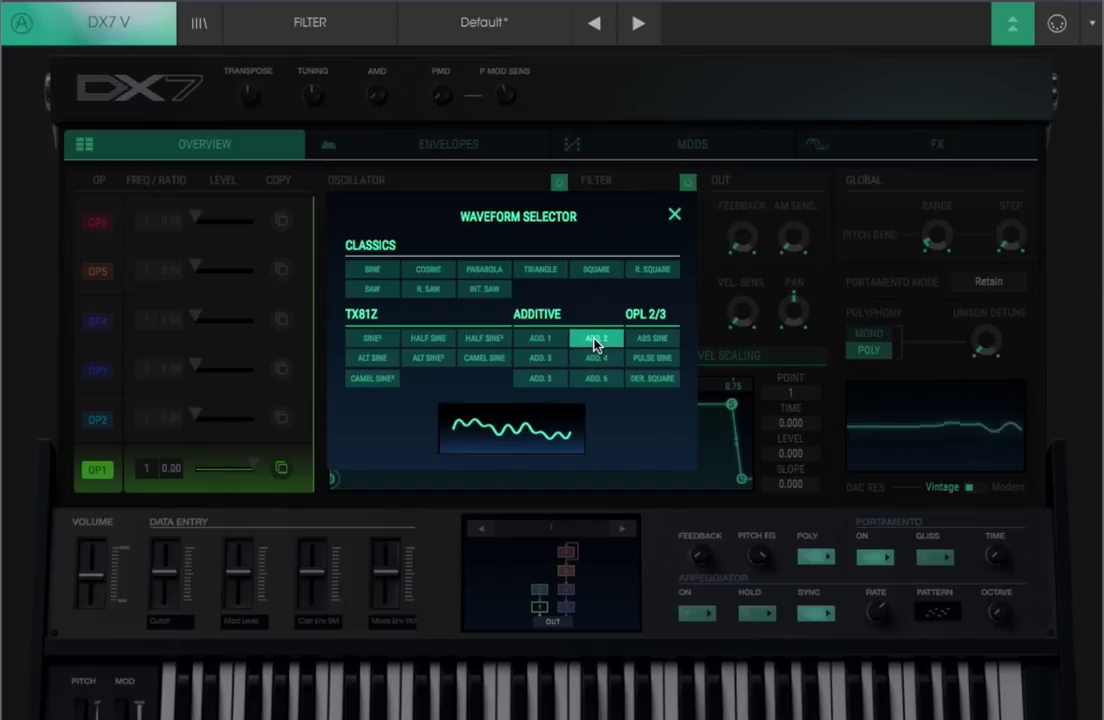
Step: Try the OPL 2/3 waveforms on operator 1, choose Der. Square and close the waveform selector
left_click(648, 340)
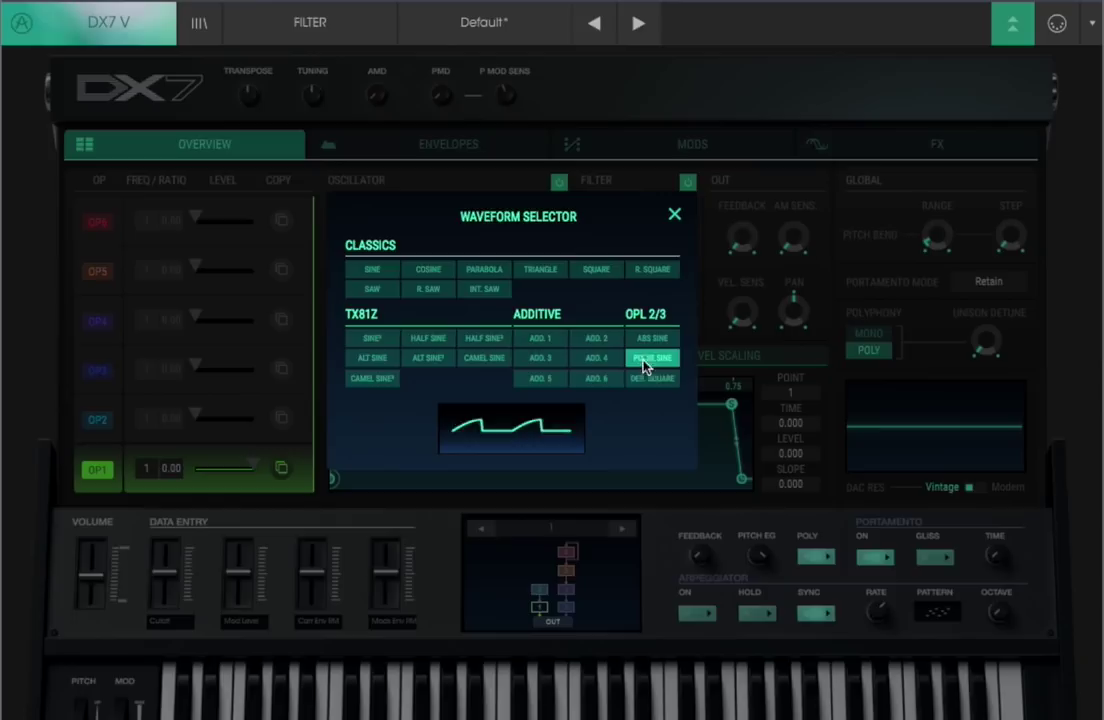
left_click(641, 378)
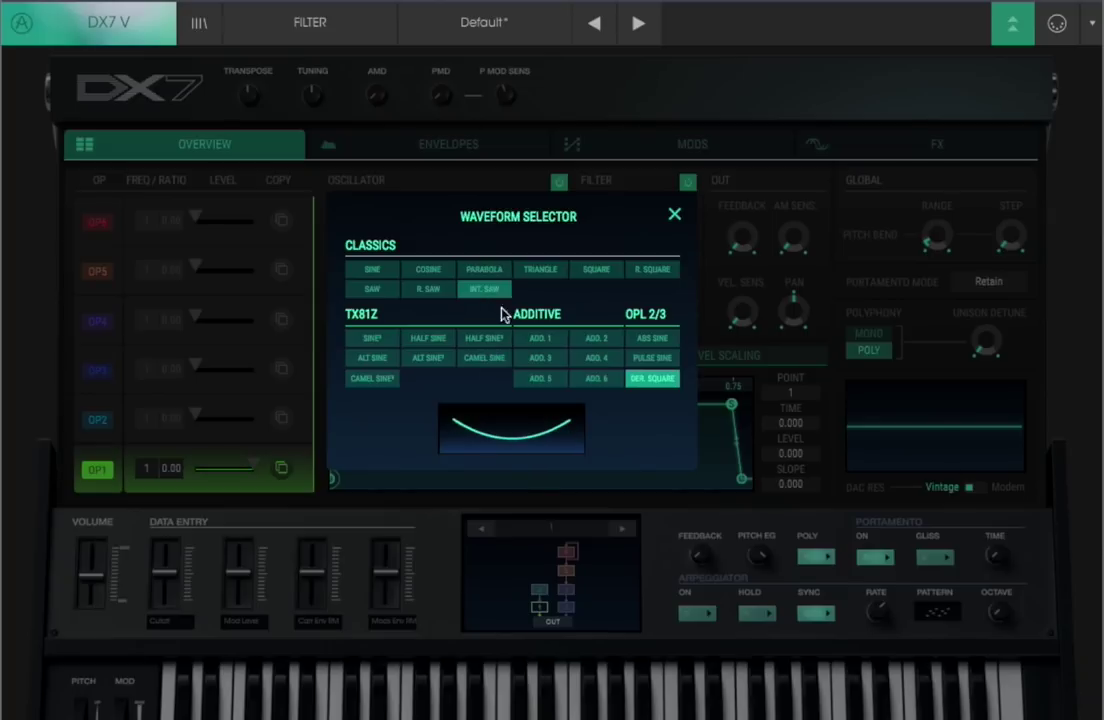
left_click(674, 218)
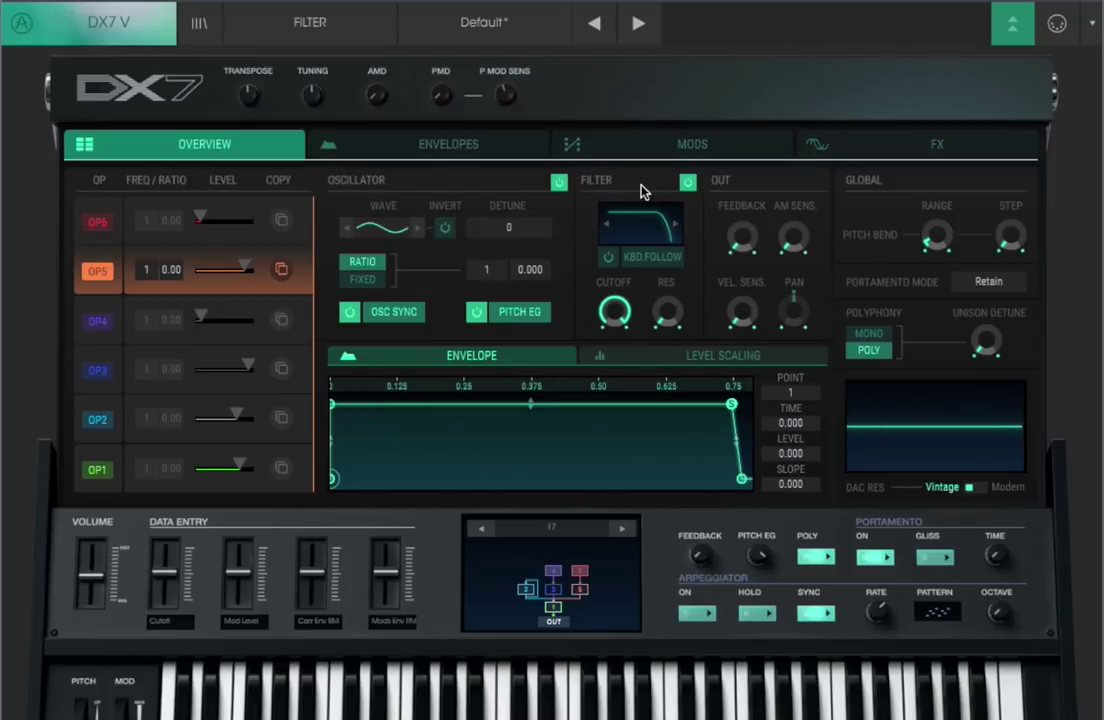
Step: Look through operator 5's filter modes without changing the mode, and switch the filter's keyboard follow on and off again
left_click(642, 220)
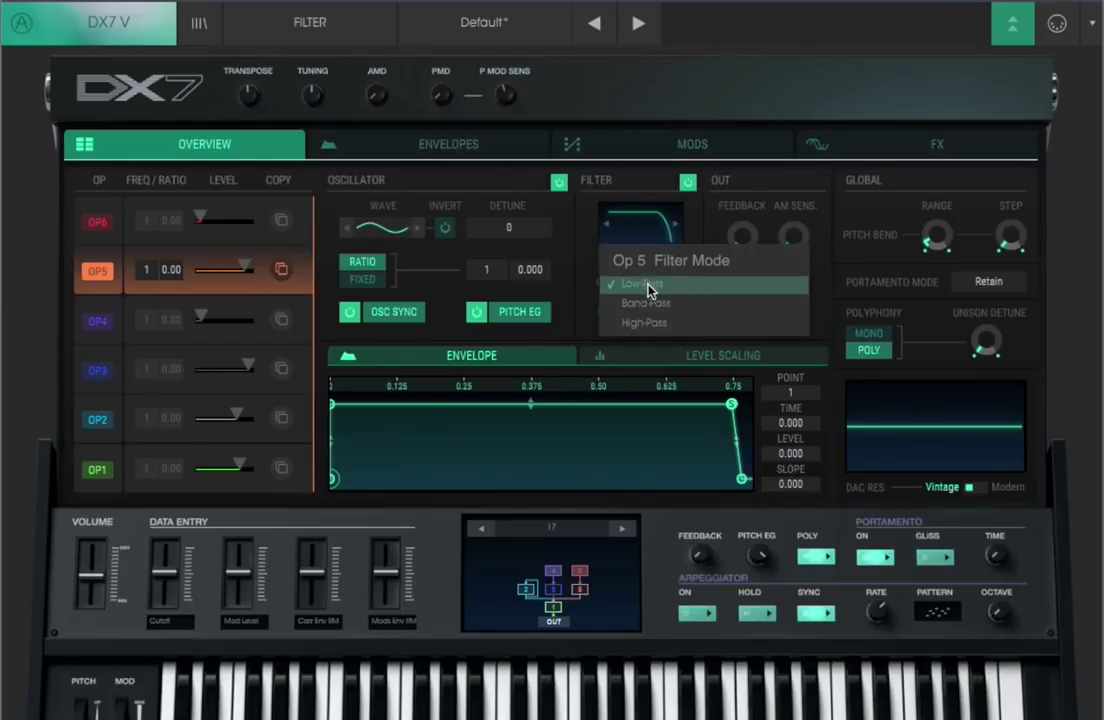
left_click(588, 272)
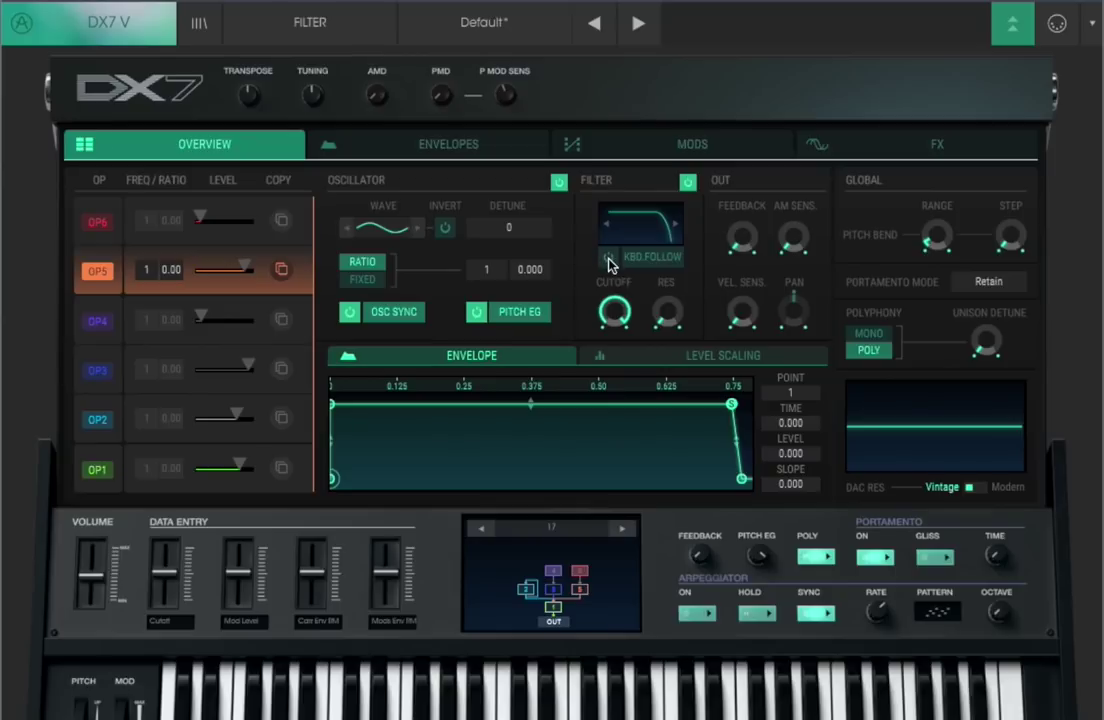
left_click(609, 260)
left_click(609, 260)
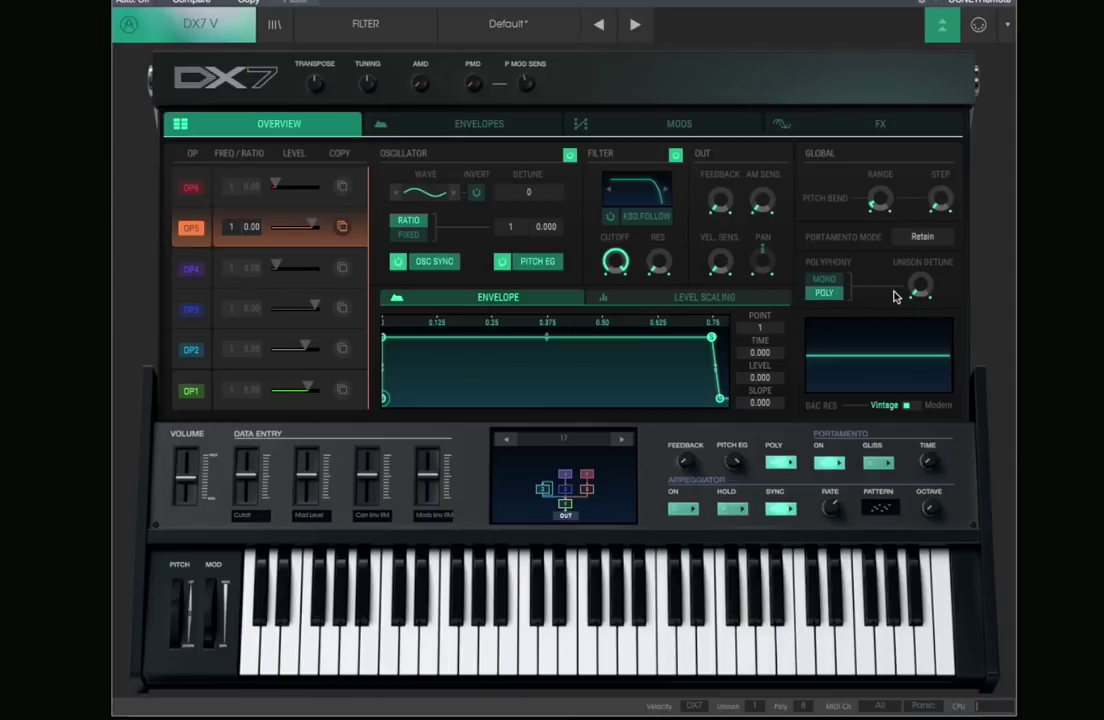
Step: Set the unison voices to 4, and sweep the unison detune up and back down to its minimum
left_click(752, 707)
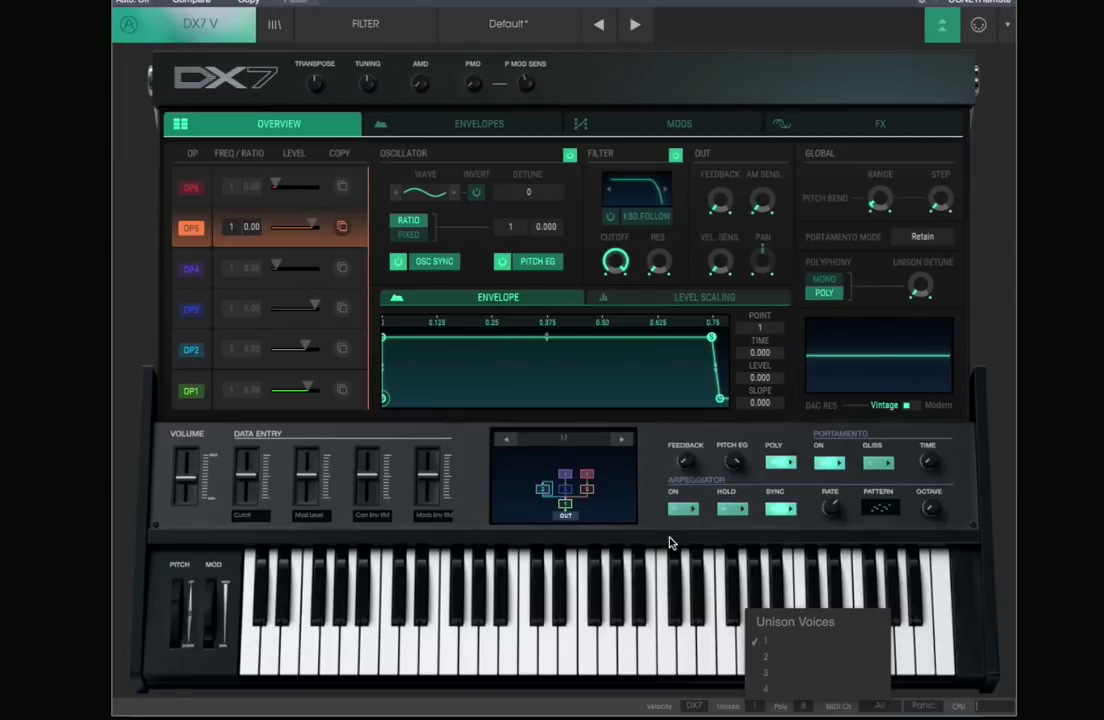
left_click(770, 692)
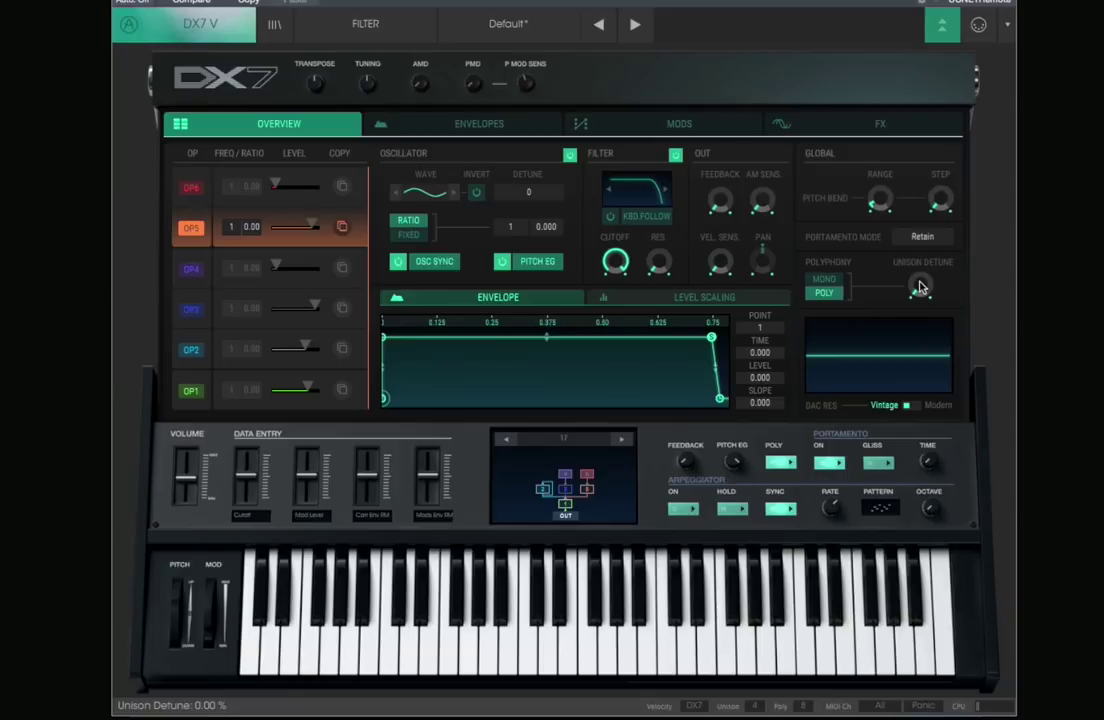
left_click_drag(920, 288, 912, 155)
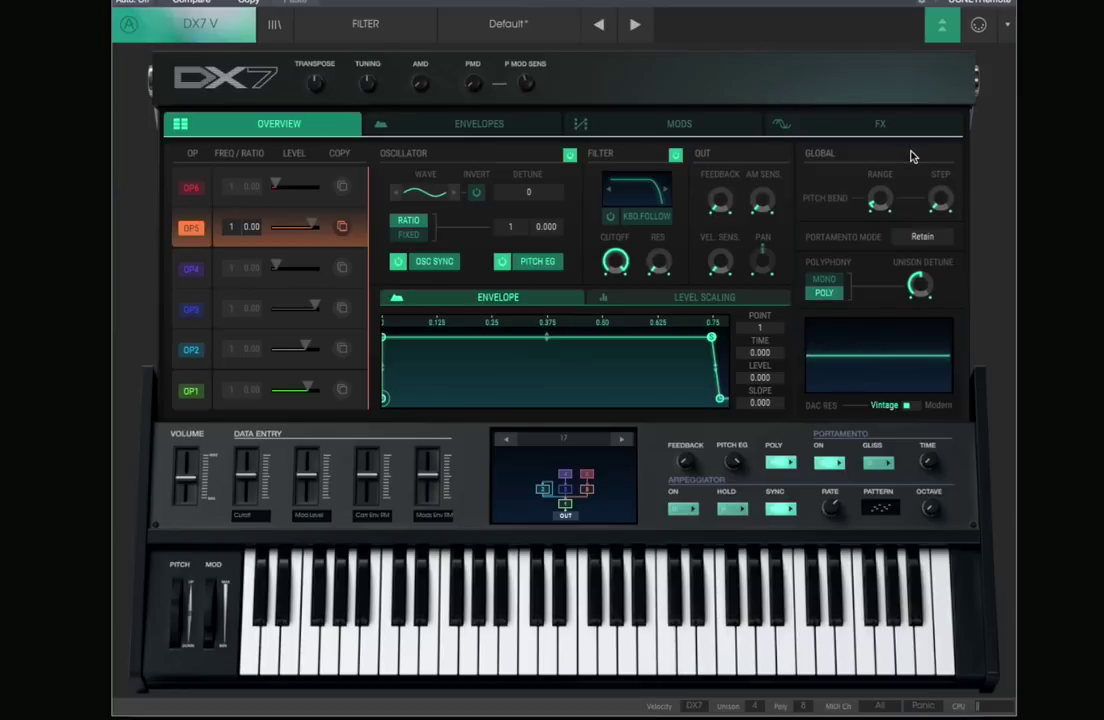
mouse_move(919, 285)
left_mouse_down()
mouse_move(912, 279)
mouse_move(907, 387)
mouse_move(906, 256)
mouse_move(917, 395)
mouse_move(907, 407)
left_mouse_up()
Step: Switch the DAC resolution to Modern
left_click(909, 408)
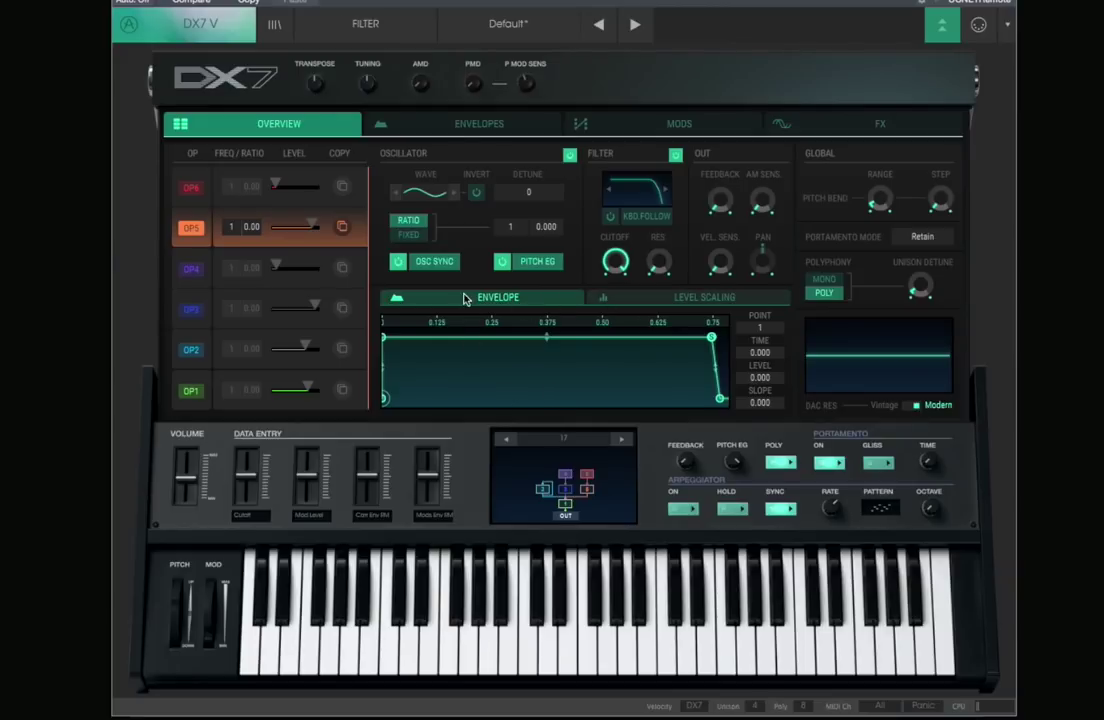
Step: Select operator 1 and move point 2 of its envelope to about time 0.239 and level 0.842
left_click(290, 388)
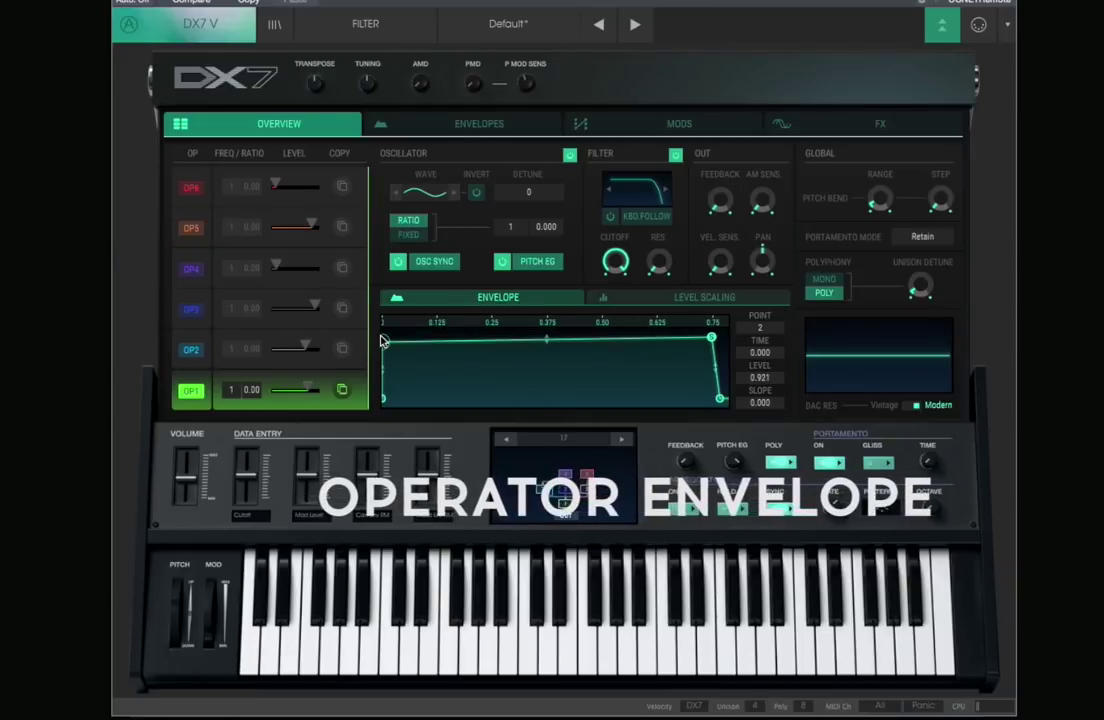
left_click_drag(383, 341, 383, 323)
mouse_move(482, 366)
left_mouse_down()
mouse_move(484, 378)
mouse_move(401, 377)
mouse_move(506, 359)
mouse_move(489, 347)
left_mouse_up()
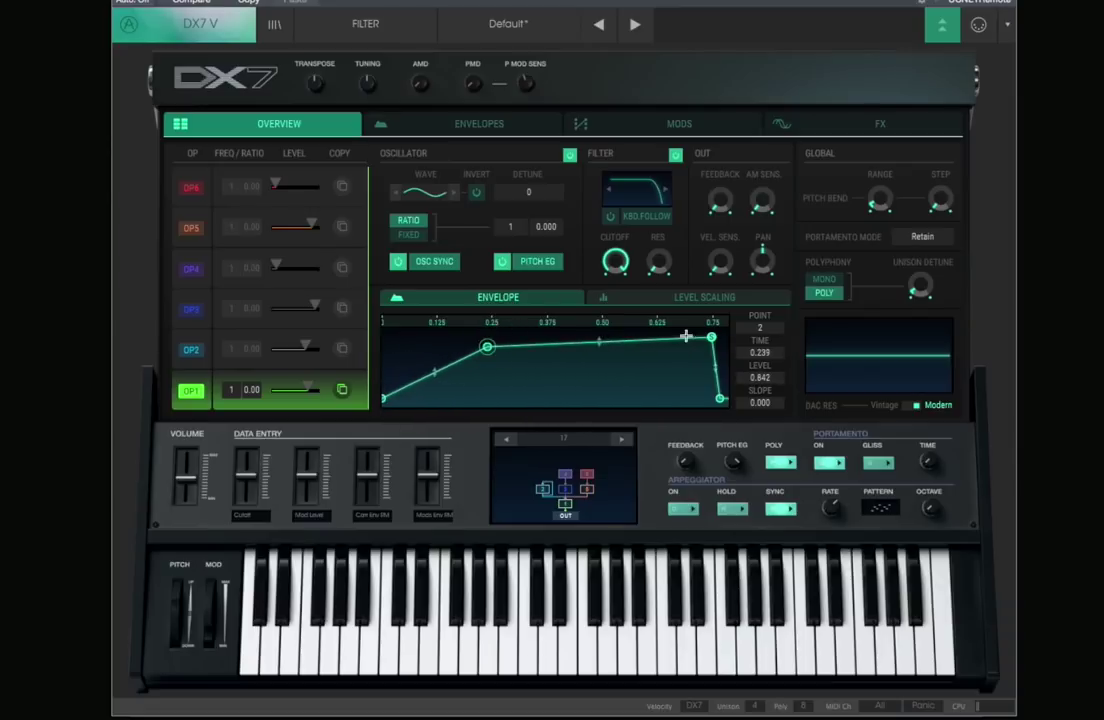
Step: Reshape operator 1's envelope by lowering point 3 to level 0.000 at time 0.270, raising the end point and curving the segments
left_click_drag(719, 399, 673, 359)
mouse_move(383, 399)
left_mouse_down()
mouse_move(381, 344)
mouse_move(387, 419)
left_mouse_up()
left_click_drag(434, 372, 431, 313)
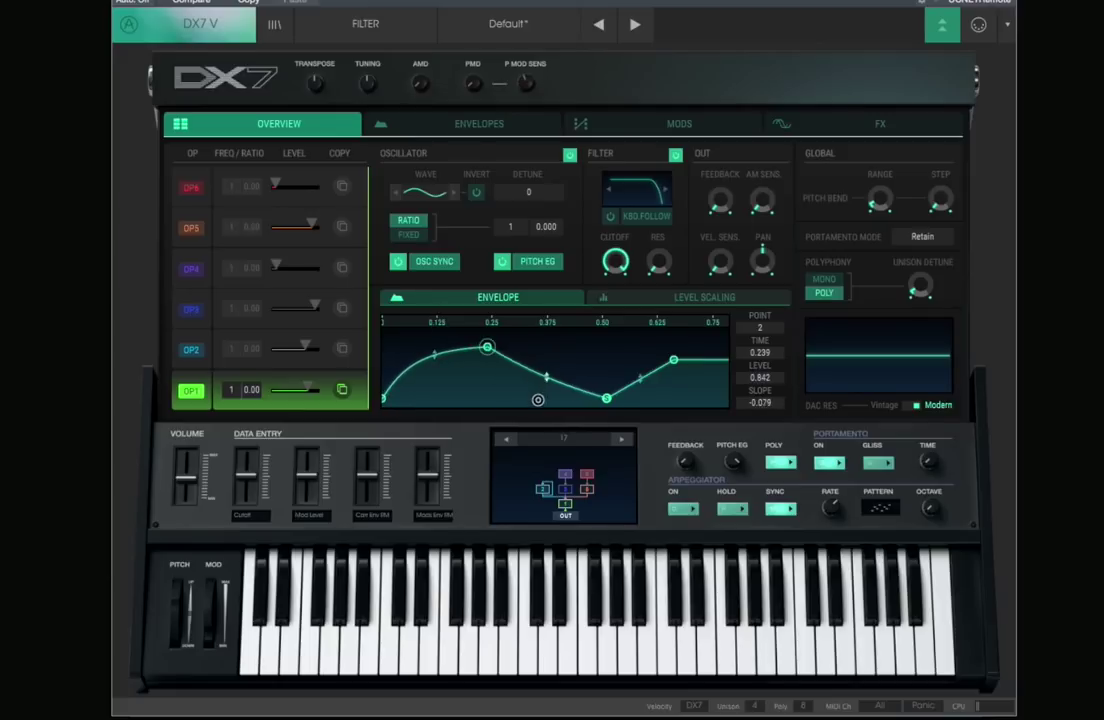
left_click_drag(553, 330, 640, 408)
scroll(490, 345, "down", 2)
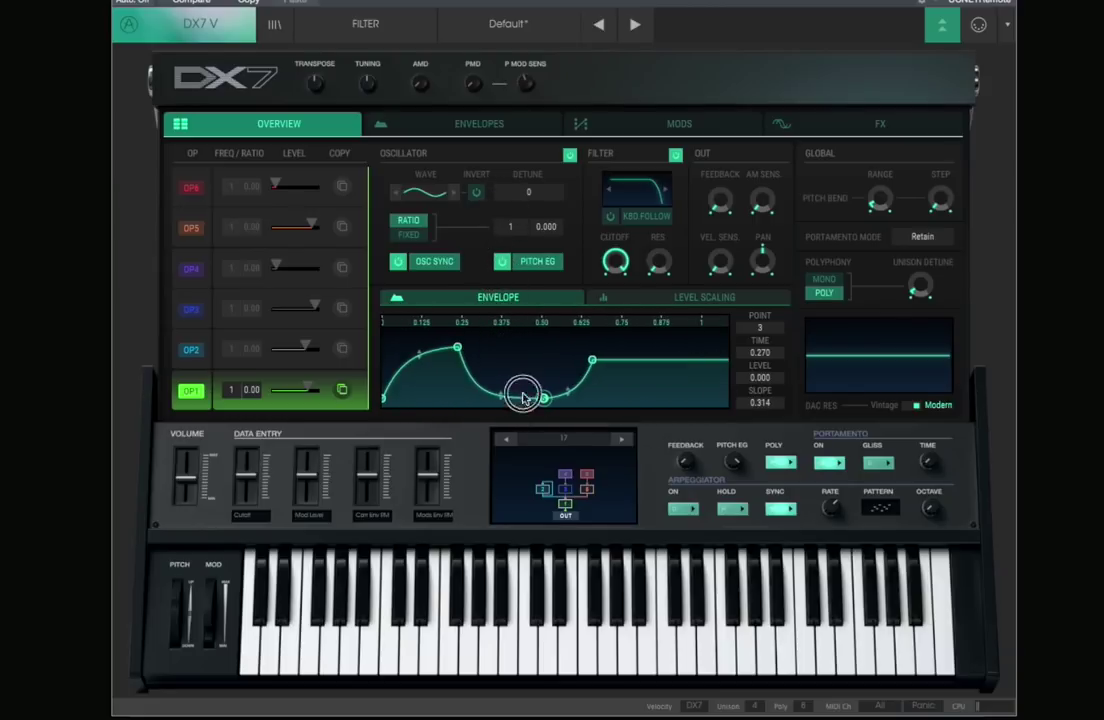
scroll(576, 356, "up", 1)
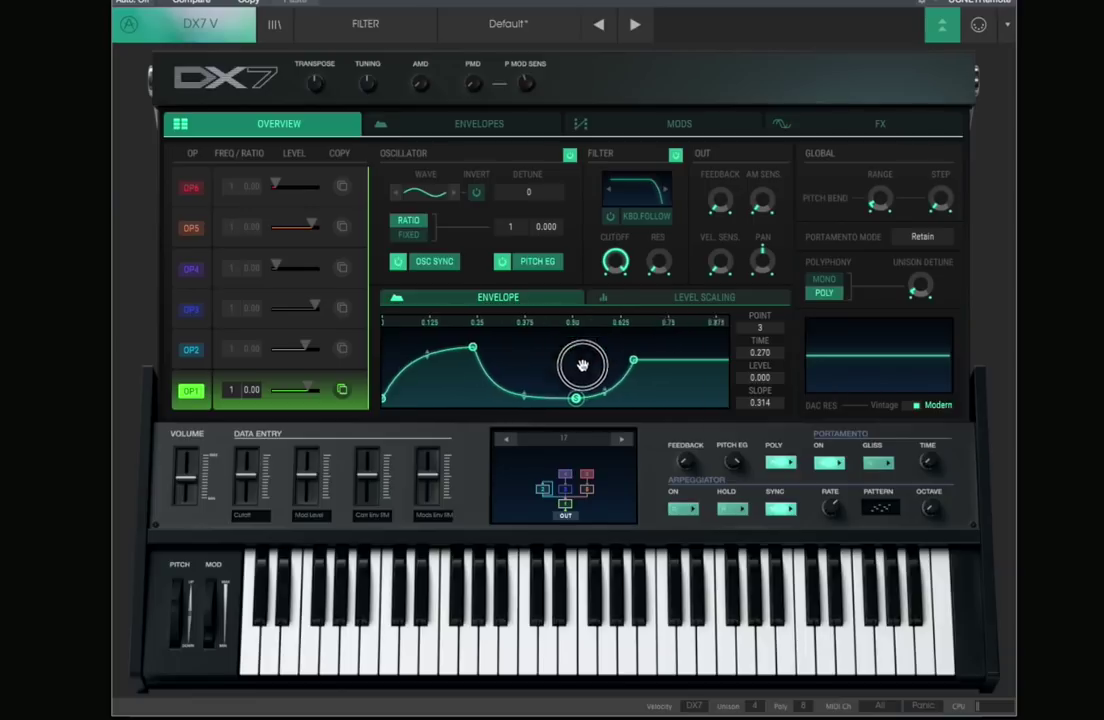
scroll(527, 360, "down", 3)
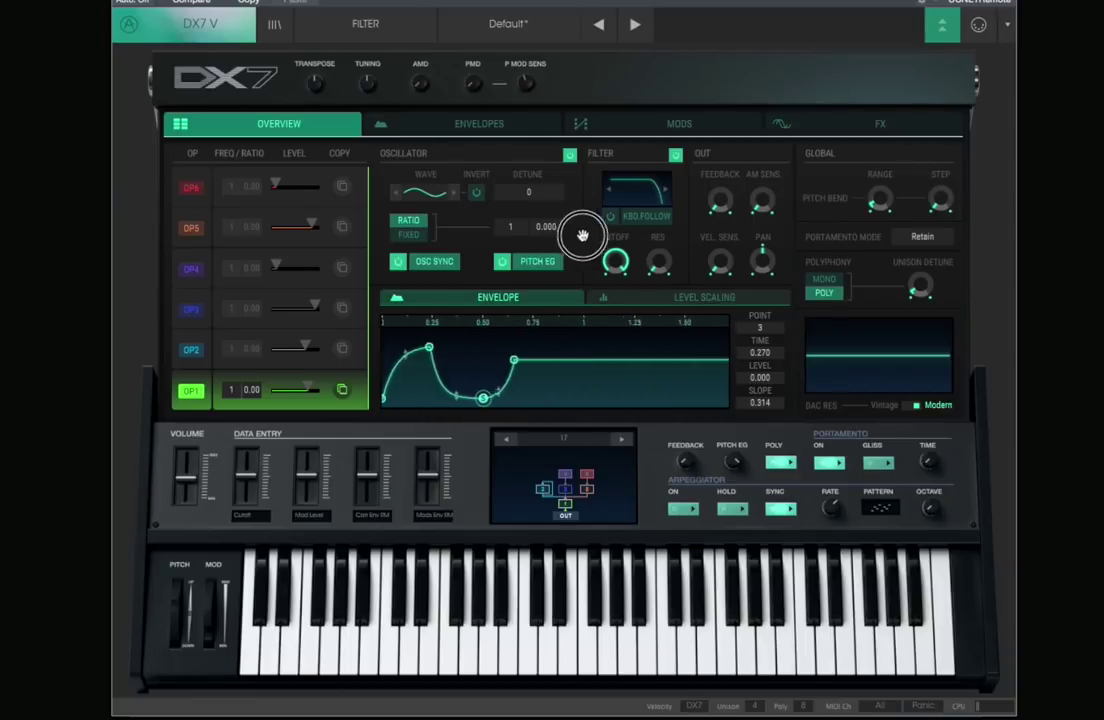
Step: Show operator 1's level scaling, raise its breakpoint to A#3 and keep the scaling mode on DX7
left_click(670, 302)
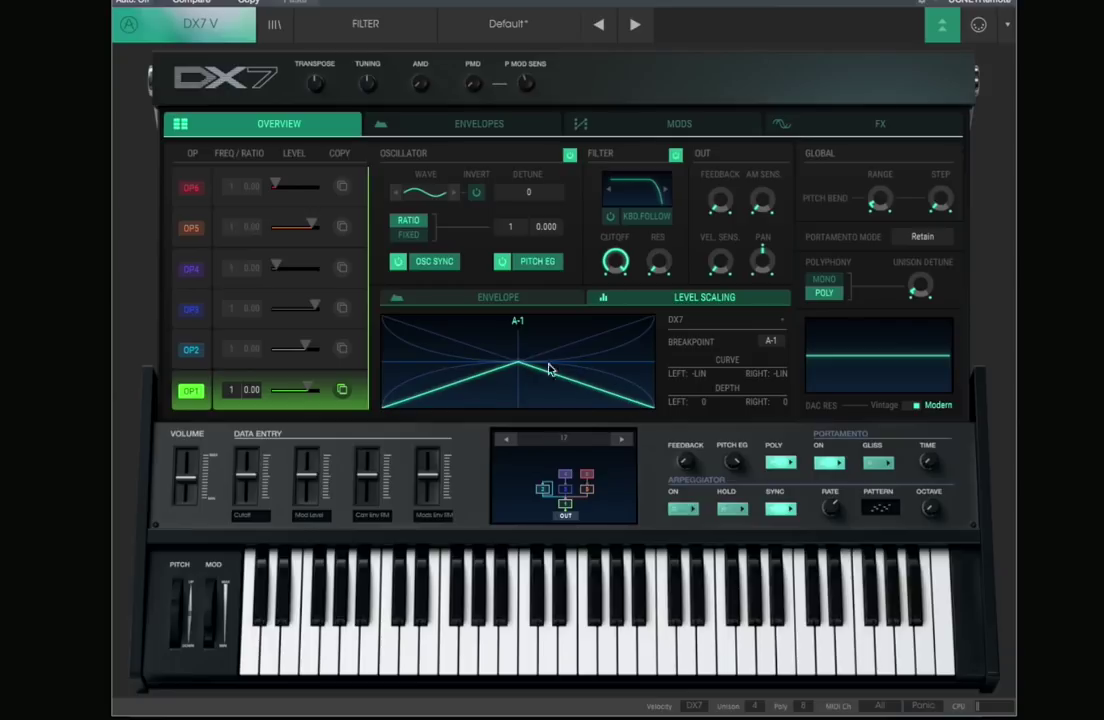
left_click_drag(766, 350, 786, 267)
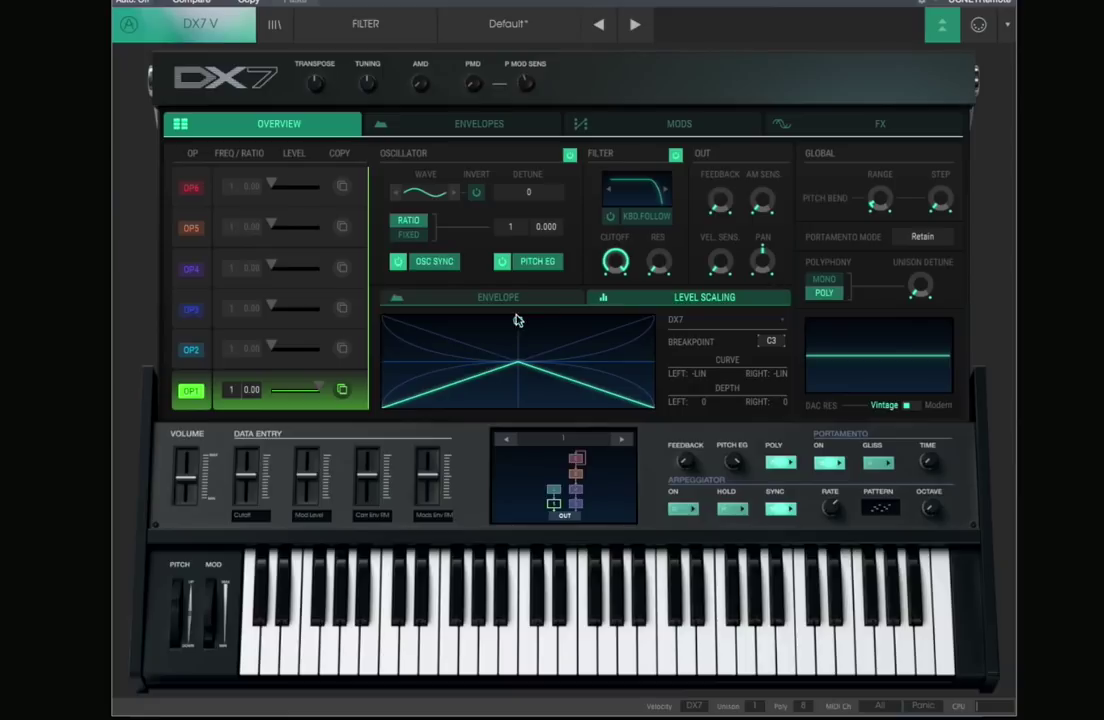
left_click_drag(770, 338, 771, 316)
left_click(776, 316)
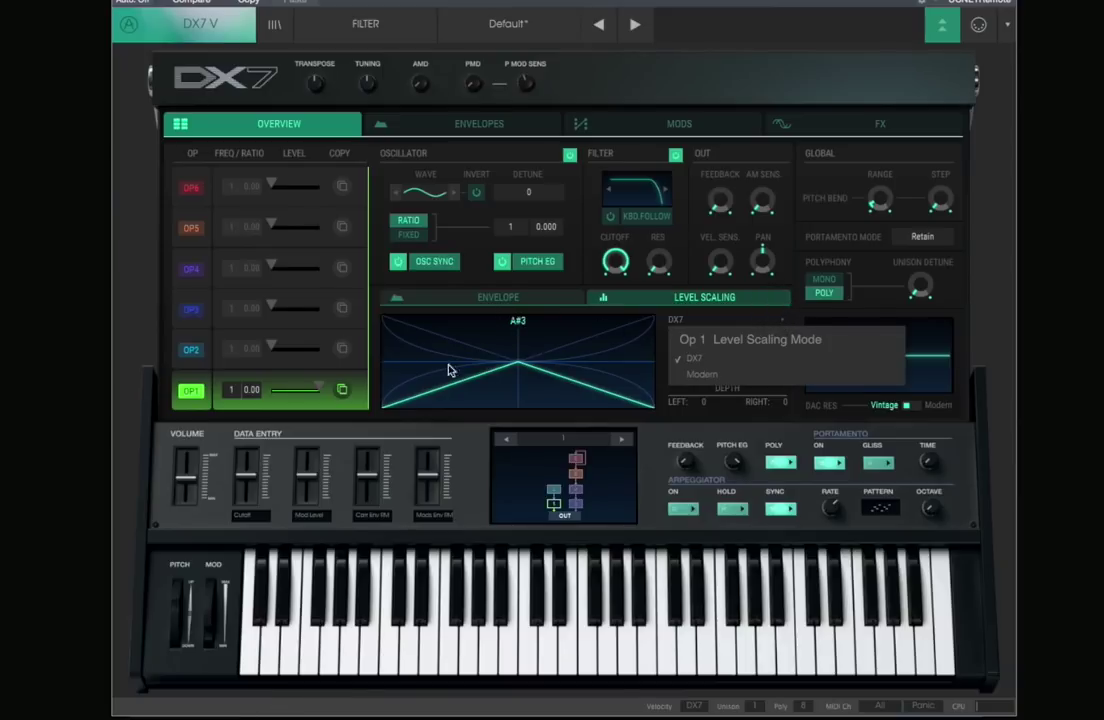
left_click(694, 358)
Step: Set operator 1's level scaling breakpoint to A4 and raise the left depth
left_click_drag(771, 340, 771, 318)
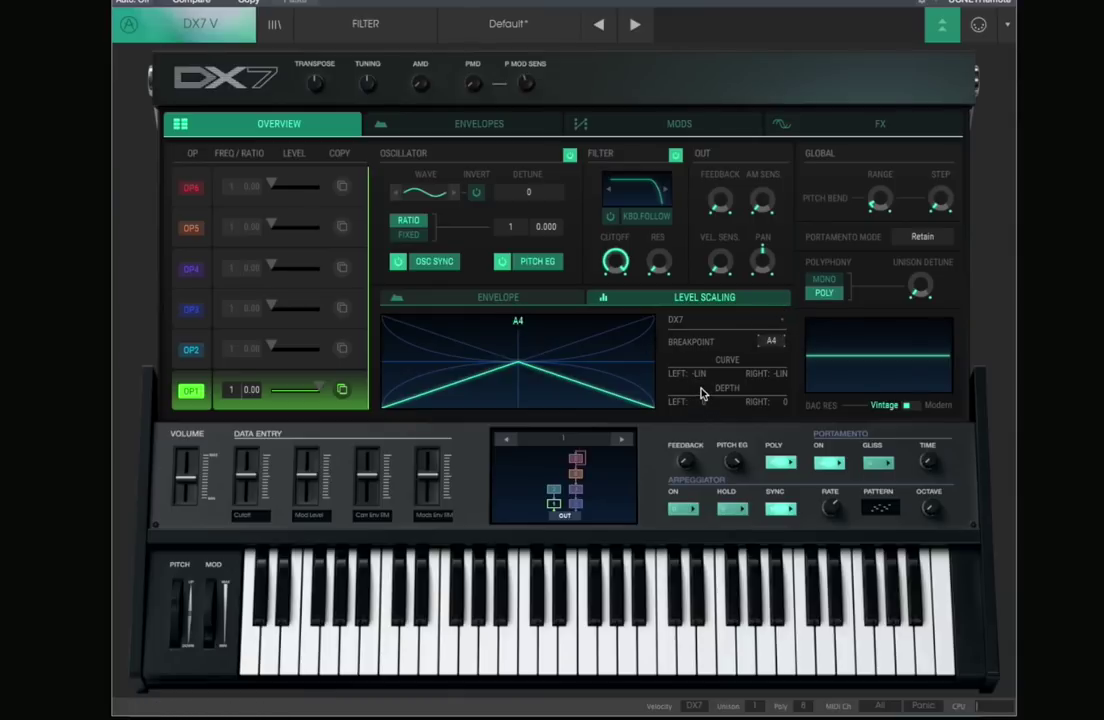
left_click_drag(701, 401, 704, 256)
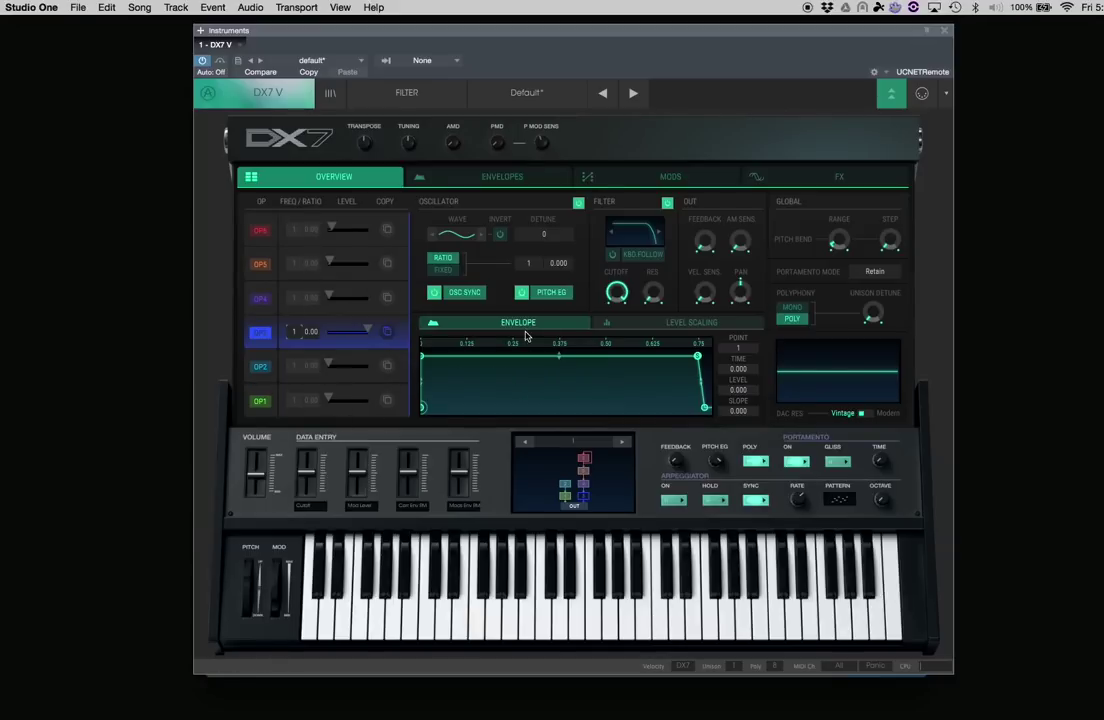
Step: Open the full envelope editor and display operator 1's envelope
left_click(459, 176)
left_click(349, 328)
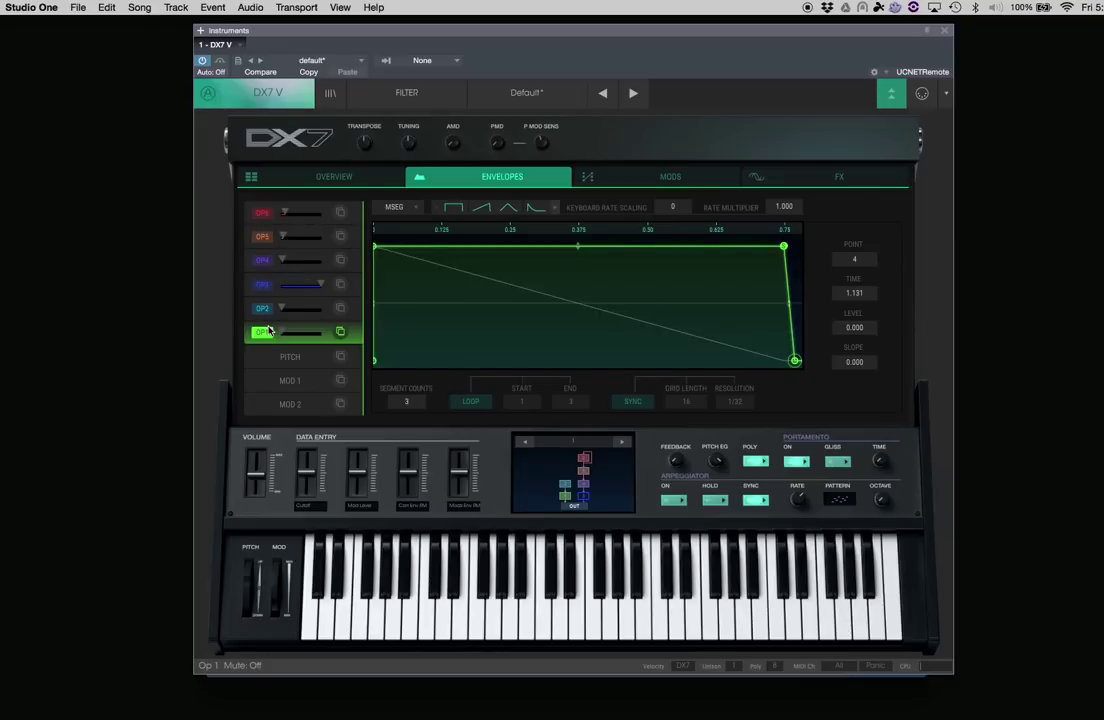
Step: View the pitch, Mod 1 and Mod 2 envelopes, and return to operator 1's envelope
left_click(287, 358)
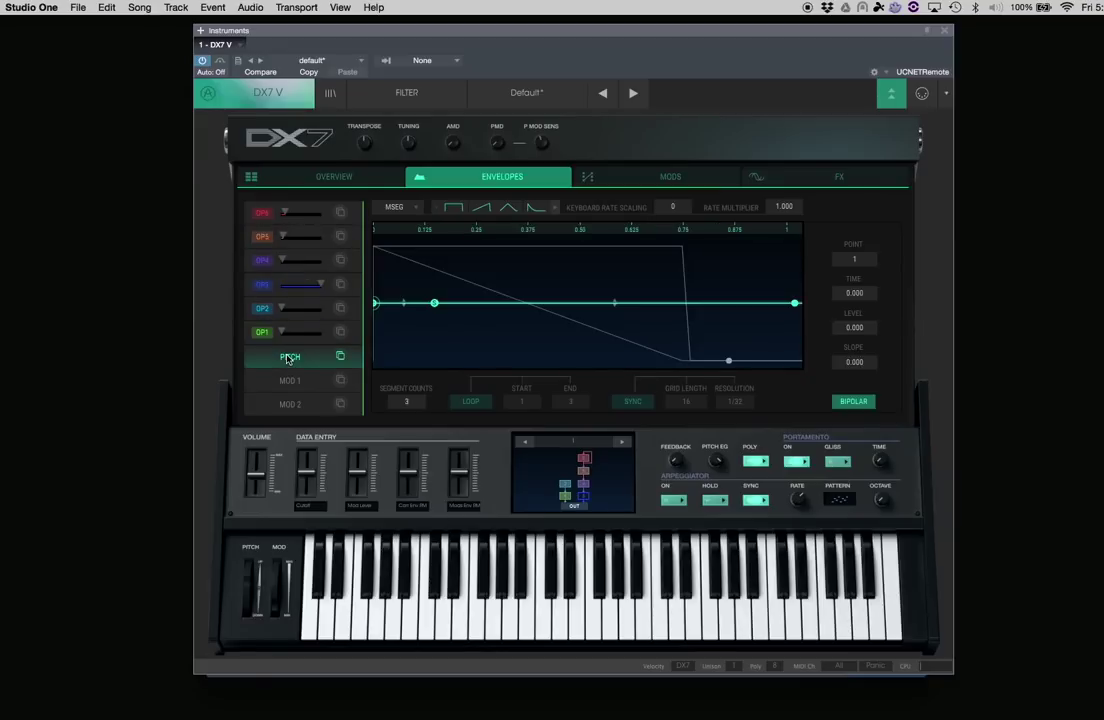
left_click(278, 382)
left_click(280, 405)
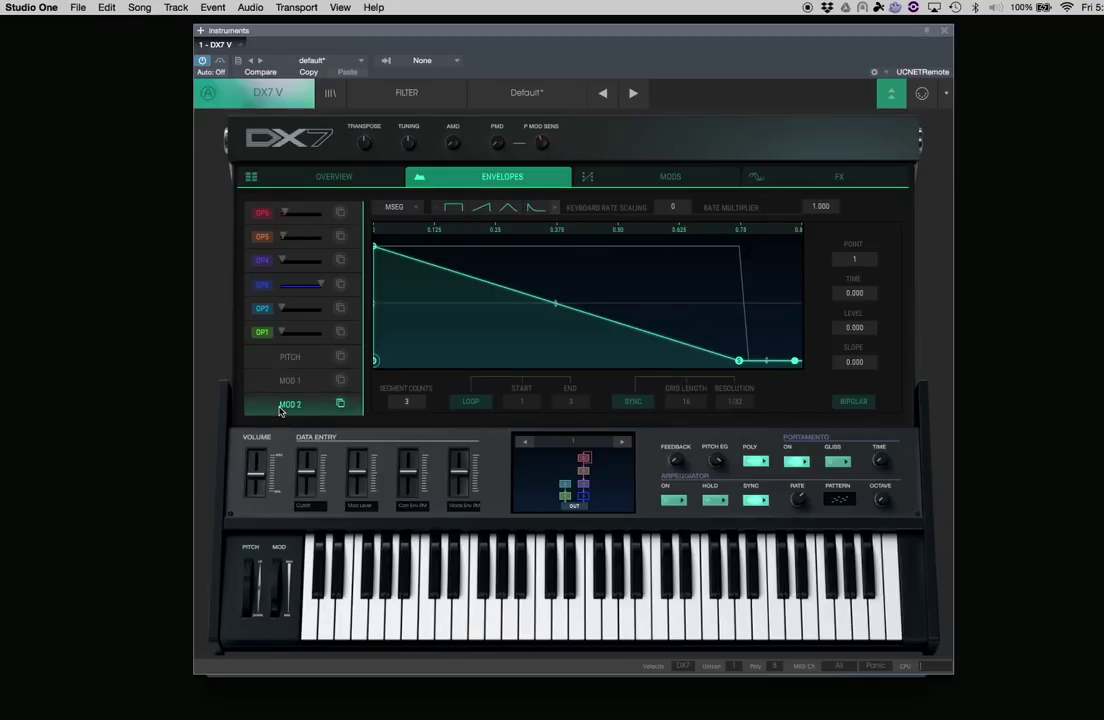
left_click(286, 404)
left_click(262, 332)
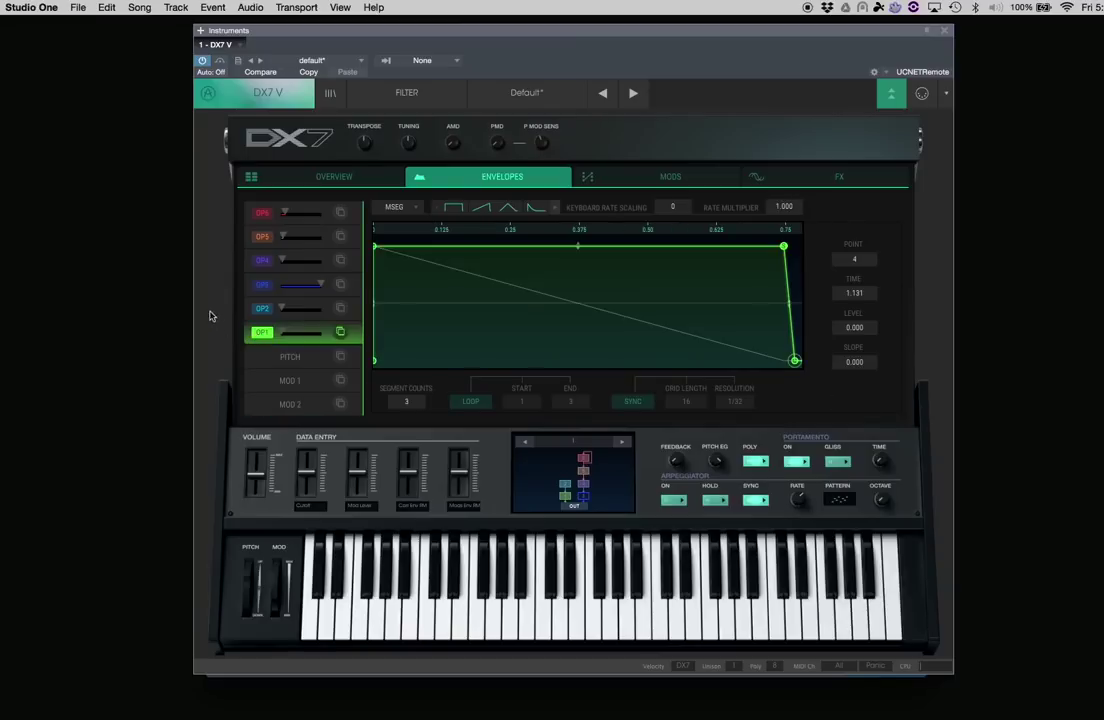
Step: Try DX7 mode on operator 1's envelope, and switch it to DADSR with delay 0.582, attack 0.825, peak 0.940, decay 2.855 and sustain 0.500
left_click(395, 207)
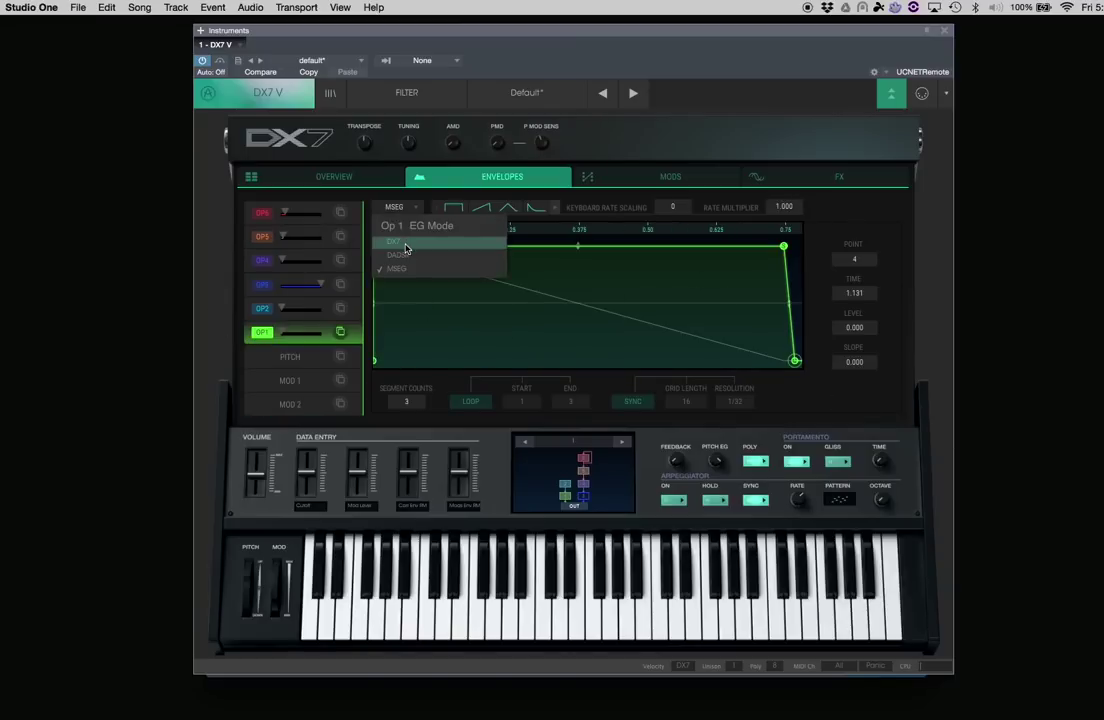
left_click(406, 247)
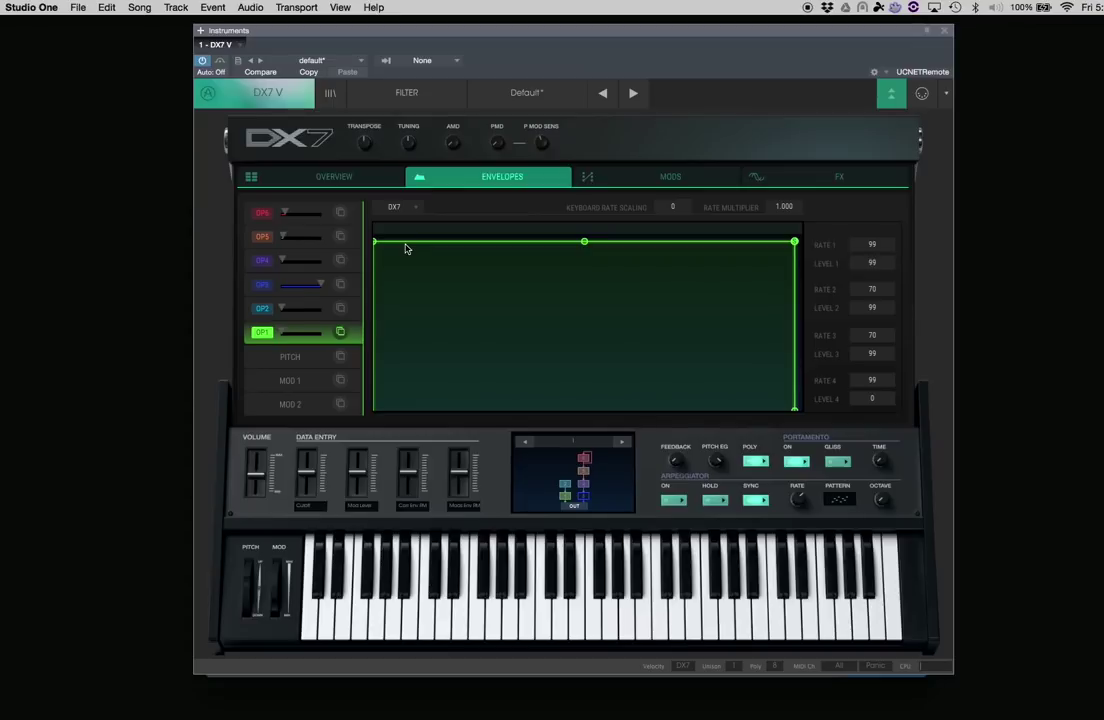
left_click(395, 207)
left_click(401, 255)
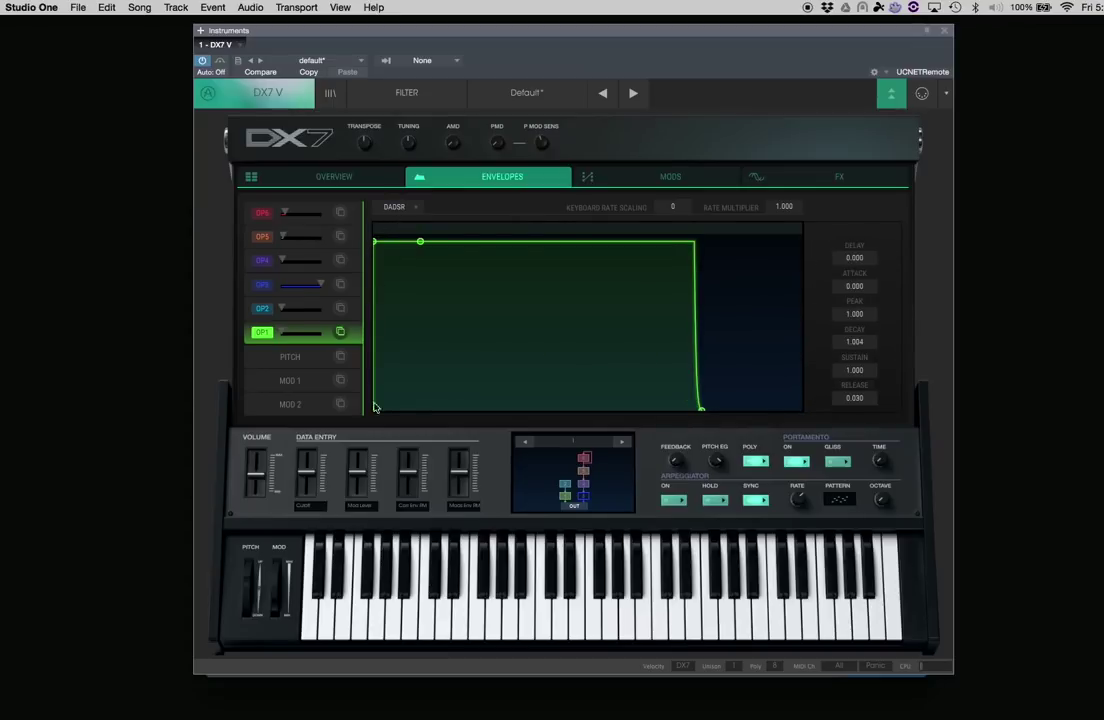
left_click_drag(375, 411, 417, 410)
left_click_drag(416, 241, 527, 320)
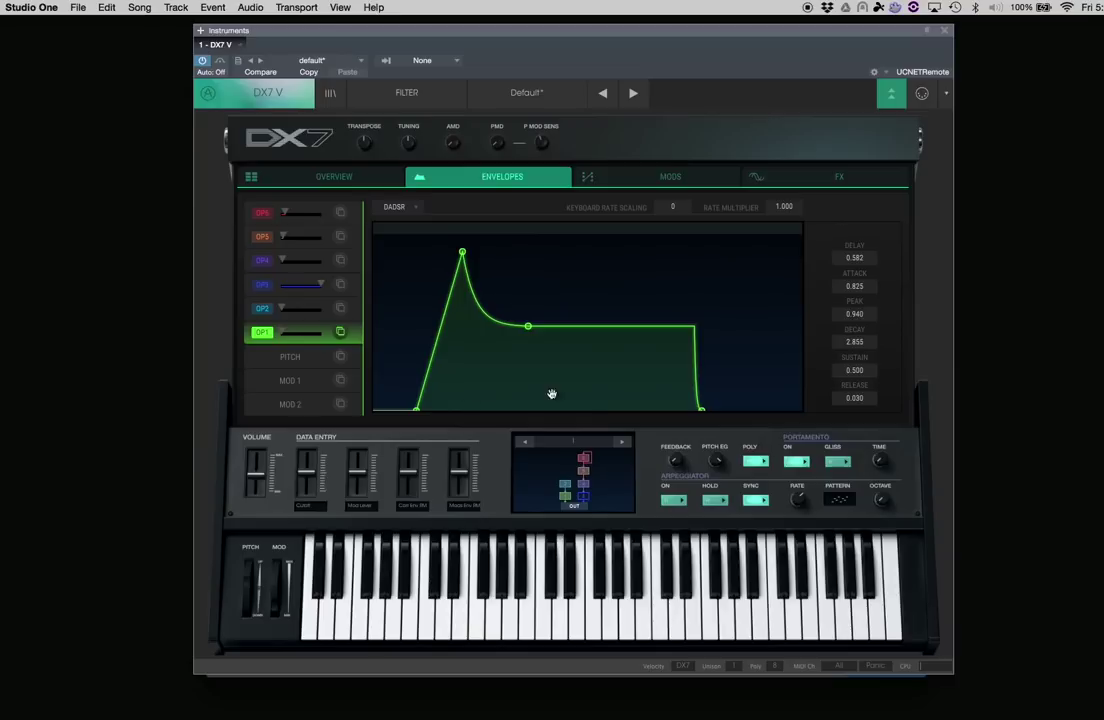
Step: Set operator 1's envelope to MSEG, with point 2 at time 0.086, level 0.621 and point 3 at time 0.593, level 0.550
left_click(395, 207)
left_click(395, 271)
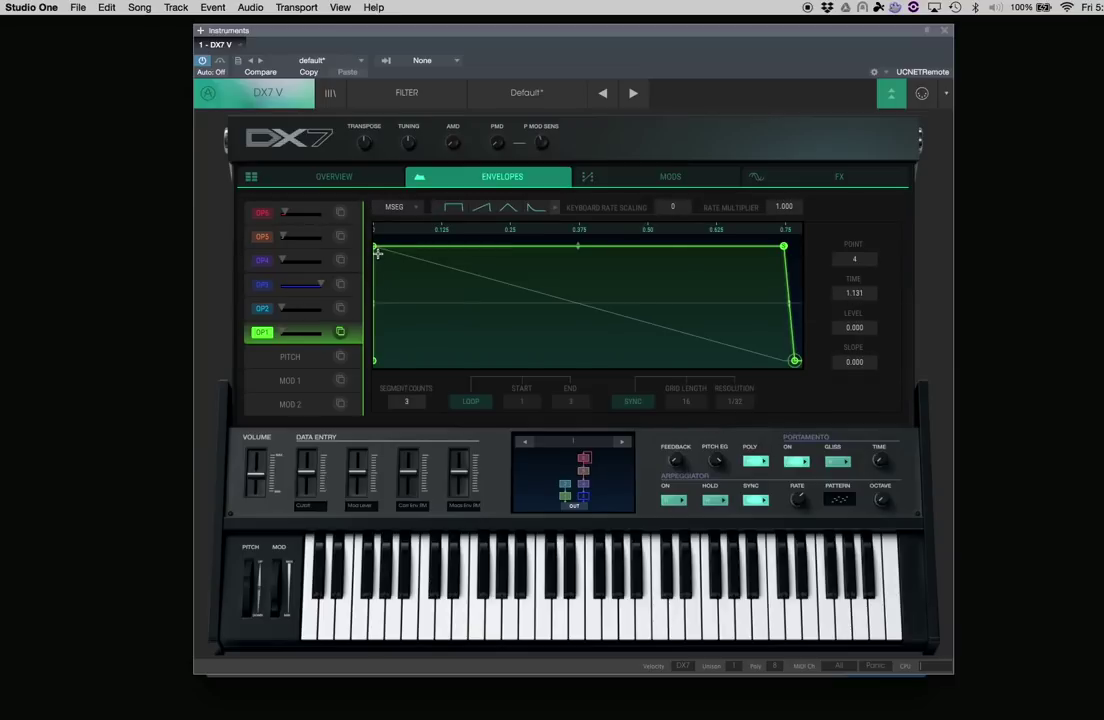
left_click_drag(376, 247, 420, 290)
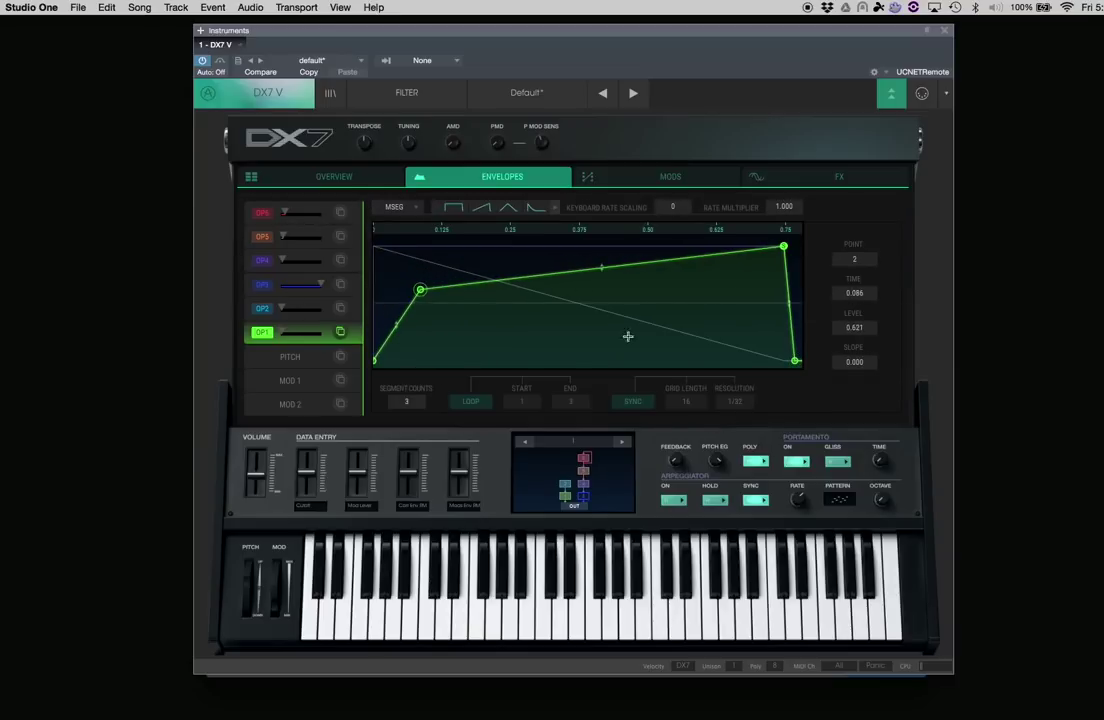
left_click_drag(783, 246, 746, 297)
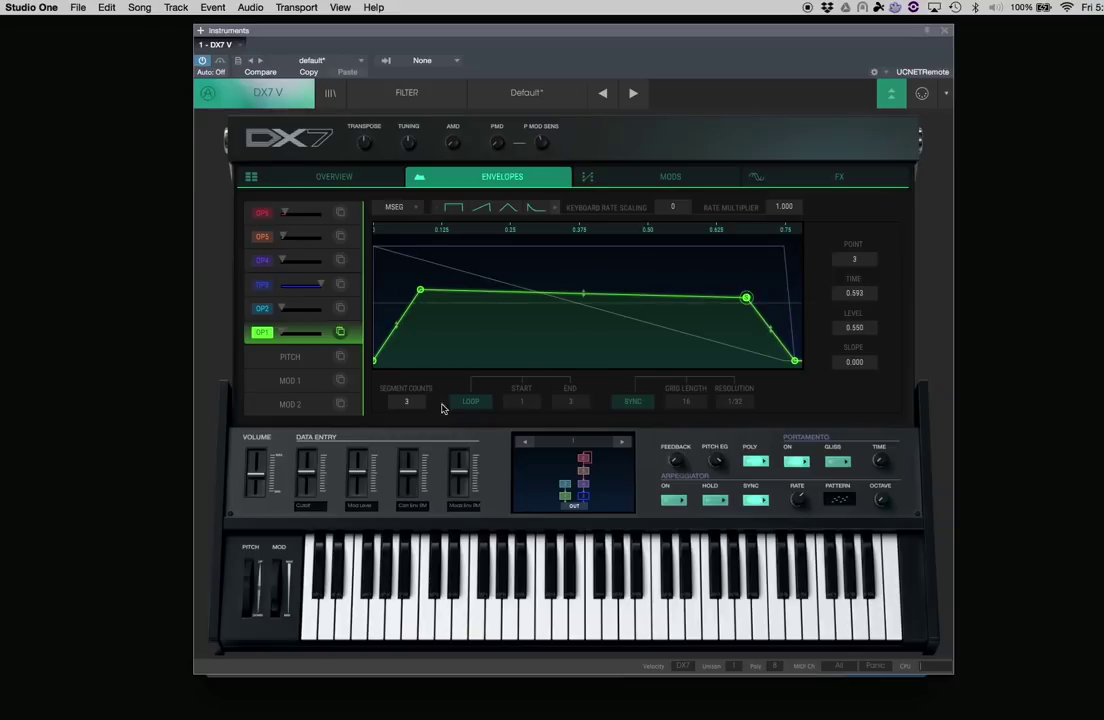
Step: Add five points along the sustain segment of operator 1's MSEG envelope for a total of 8 segments
left_click(405, 396)
left_click(489, 292)
left_click(557, 292)
left_click(623, 291)
left_click(702, 292)
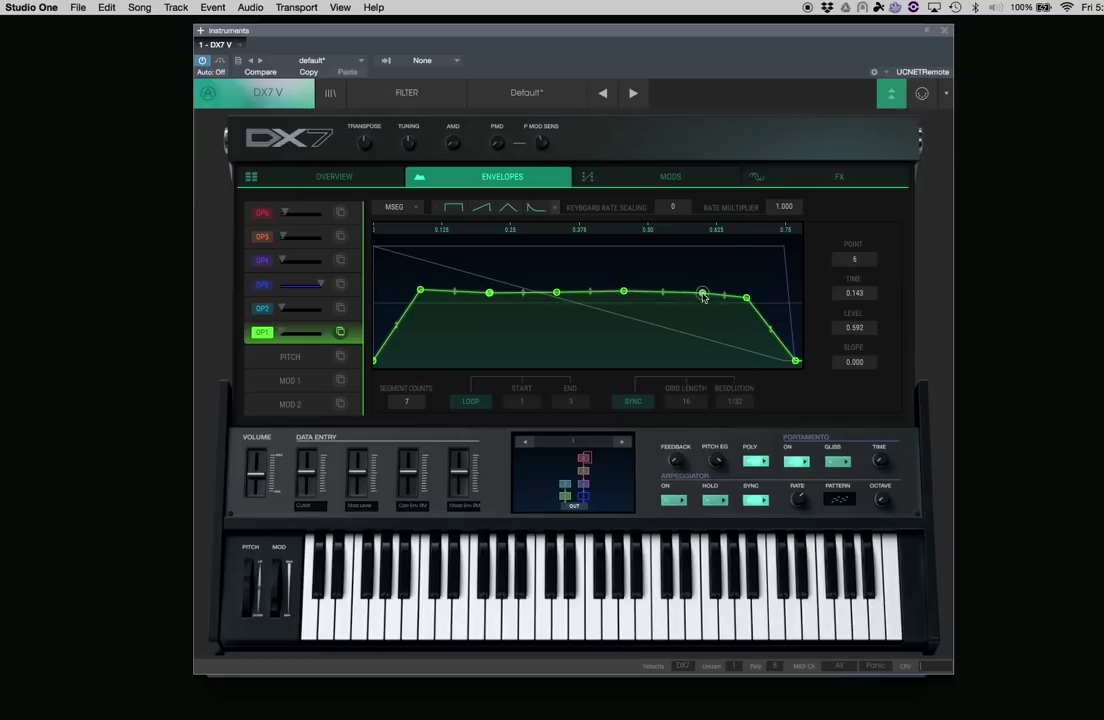
left_click(468, 290)
Step: Lower points 4 and 5, drop point 6 to level 0.000 at time 0.057, and place point 7 at level 0.467, time 0.198
left_click_drag(489, 292, 509, 325)
left_click_drag(557, 292, 557, 297)
left_click_drag(624, 290, 588, 360)
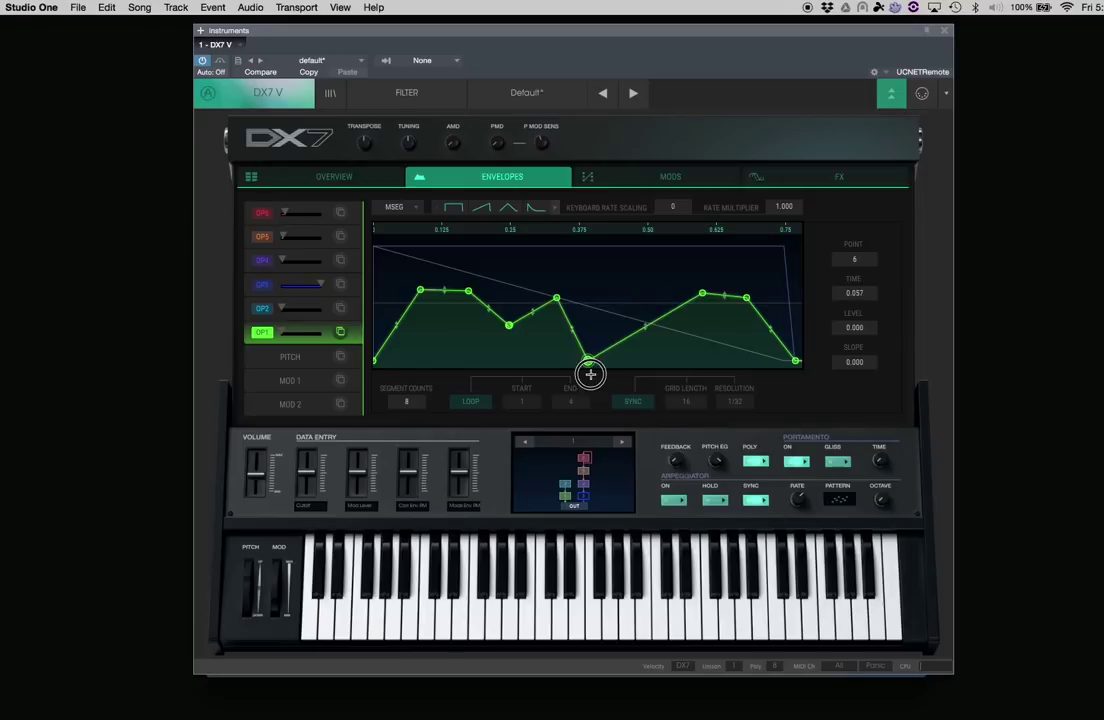
left_click_drag(702, 292, 697, 307)
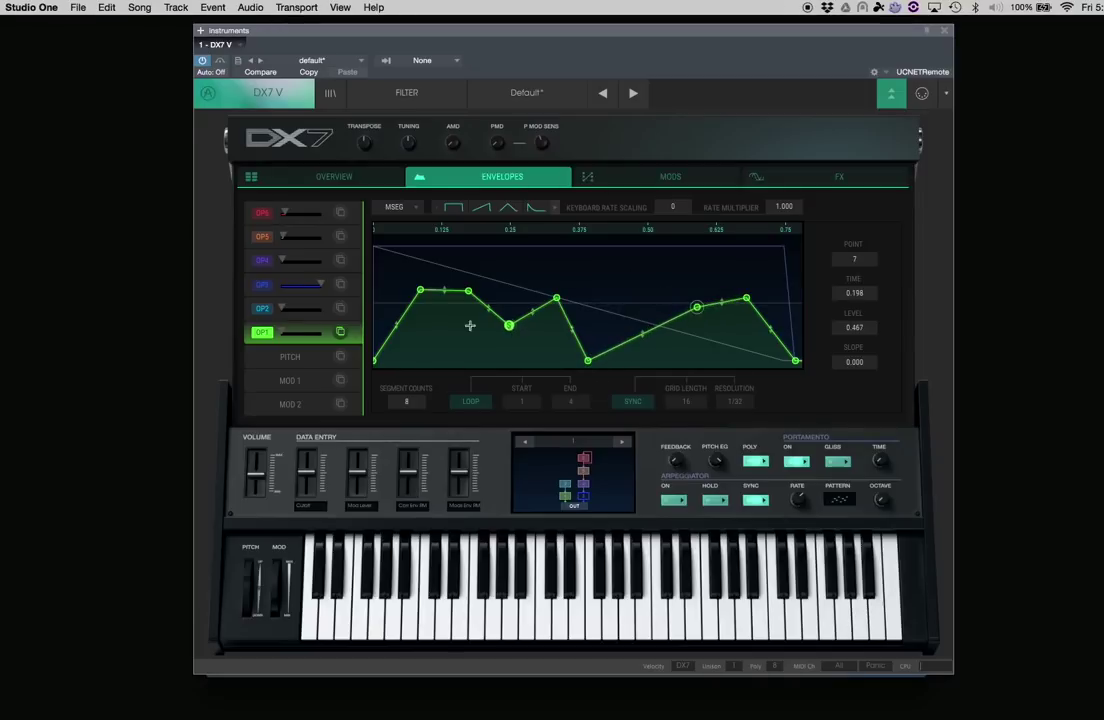
Step: Loop operator 1's envelope with the loop end at 3, and enable sync with an adjusted grid length
left_click(474, 400)
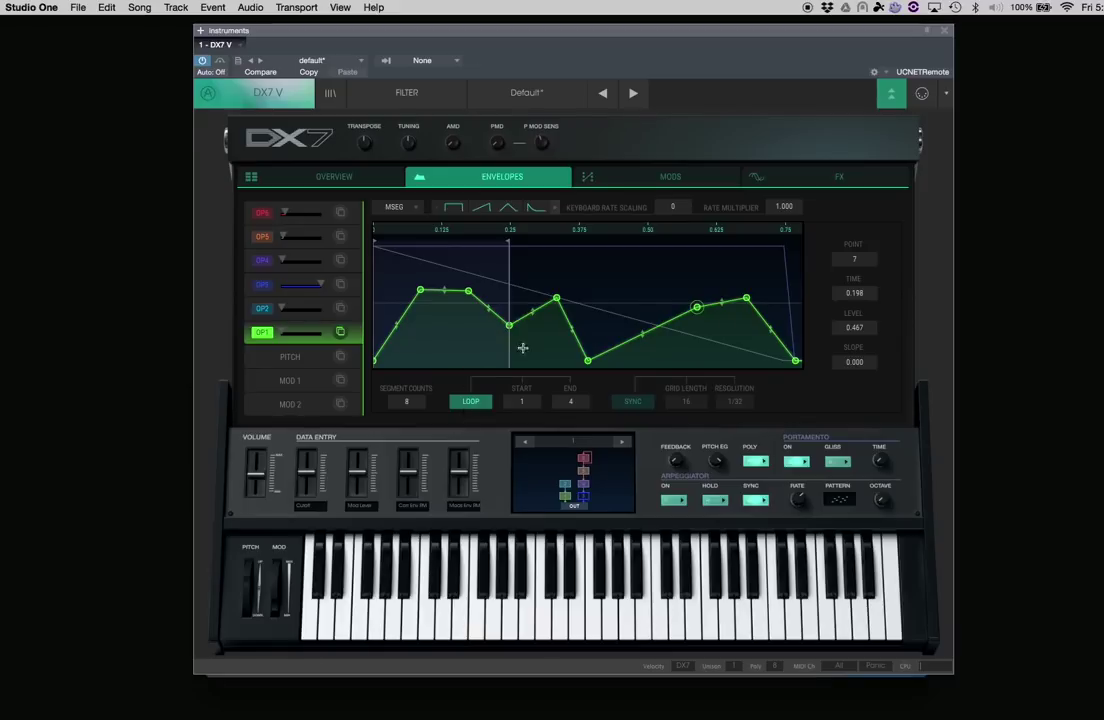
left_click_drag(570, 401, 569, 404)
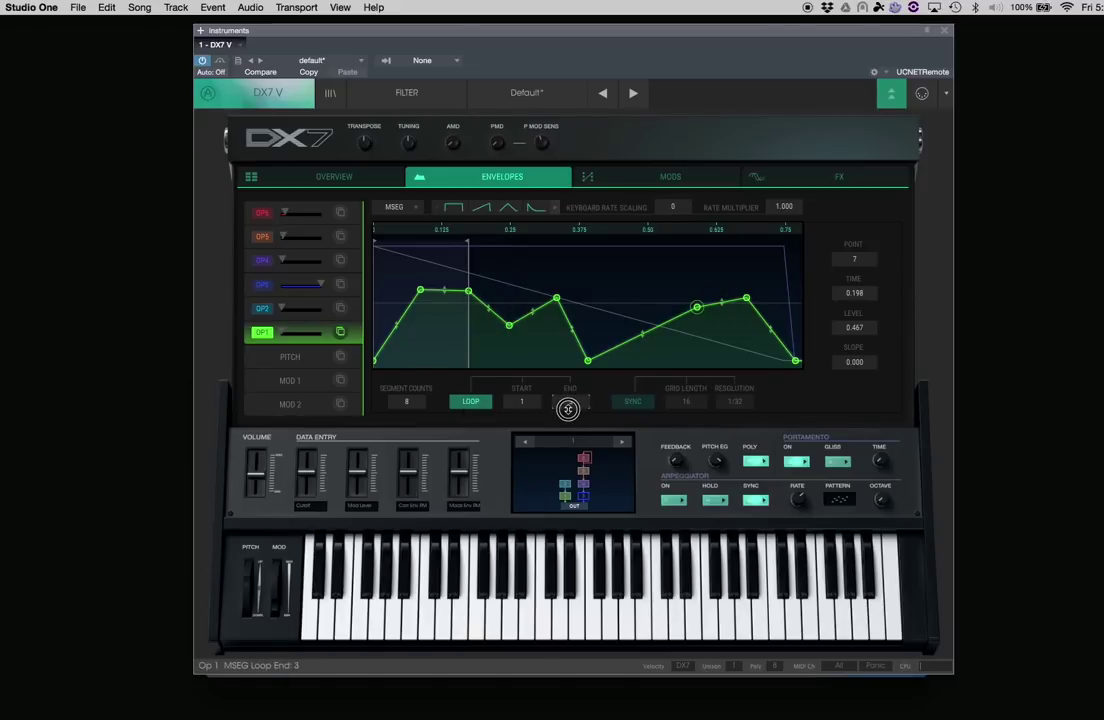
left_click(631, 401)
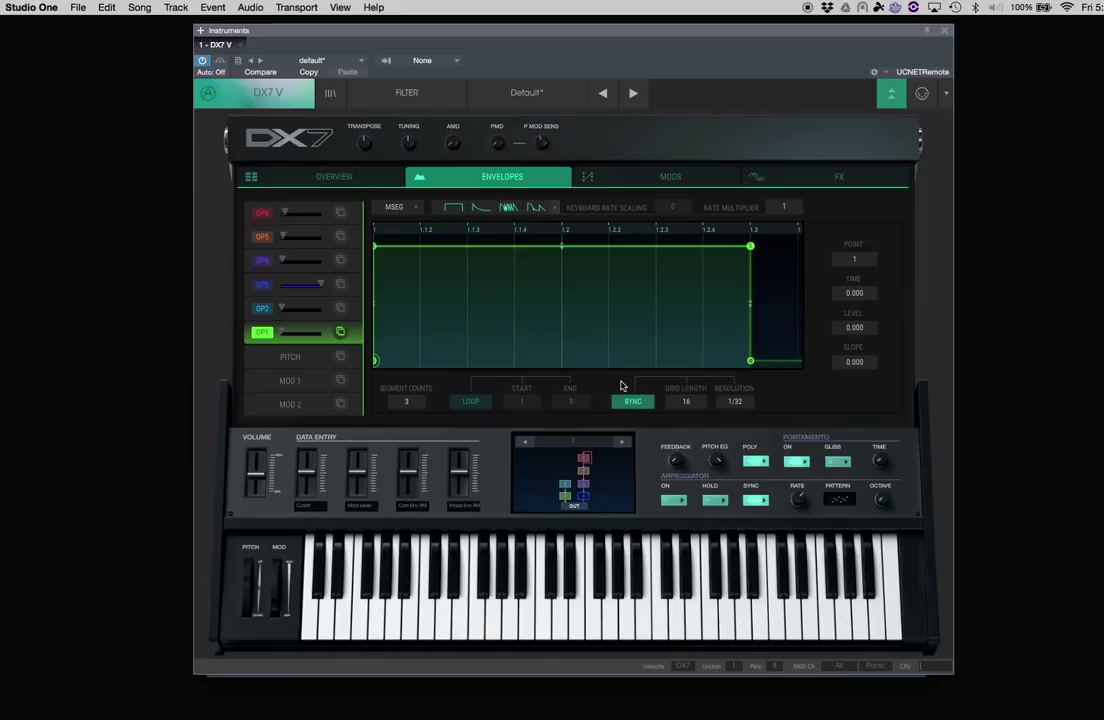
left_click_drag(687, 400, 690, 394)
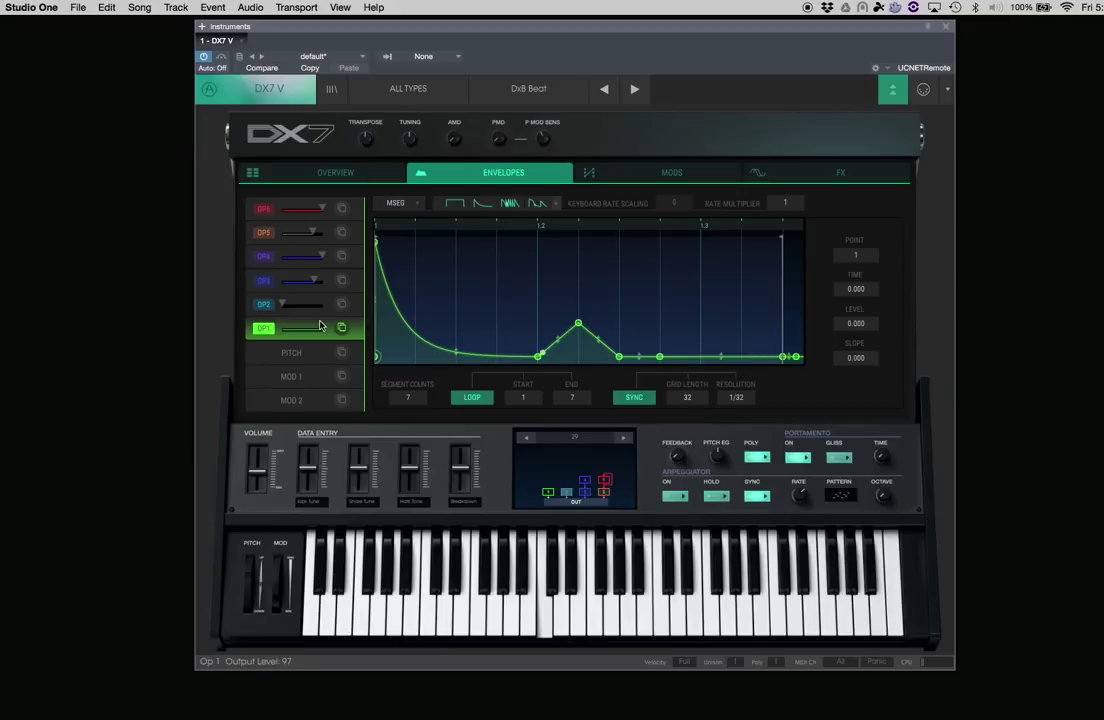
Step: Vary operator 1's output level in the Dx8 Beat preset and examine the envelopes of operators 3, 4 and 5
left_click_drag(320, 327, 97, 312)
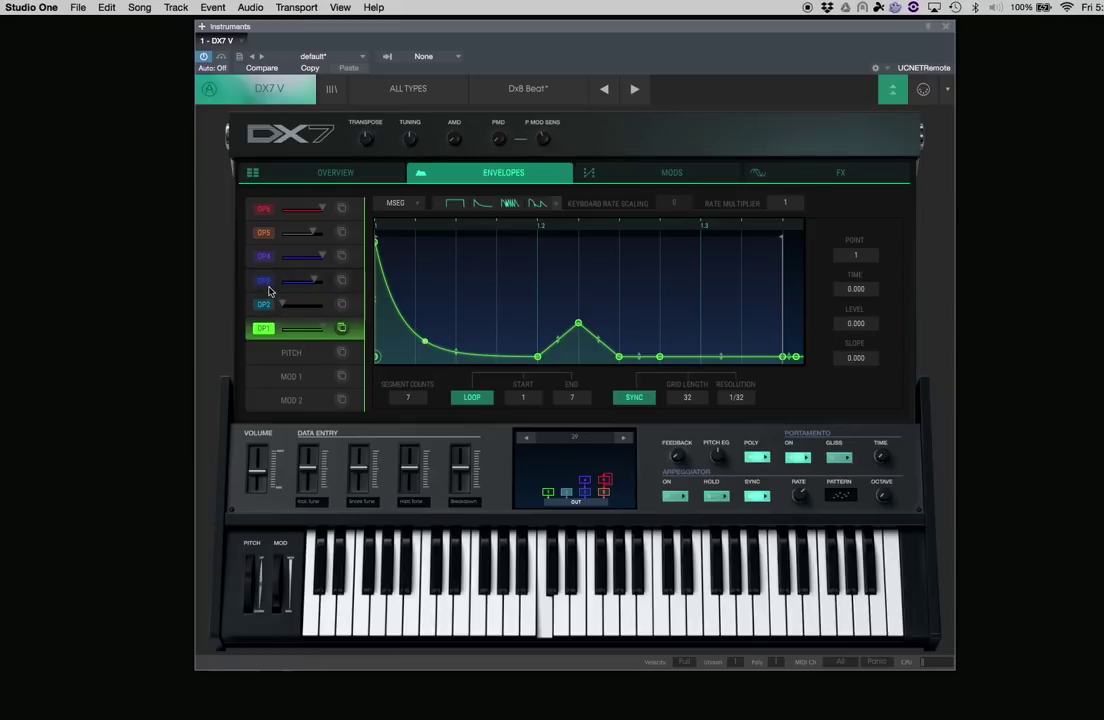
left_click(264, 282)
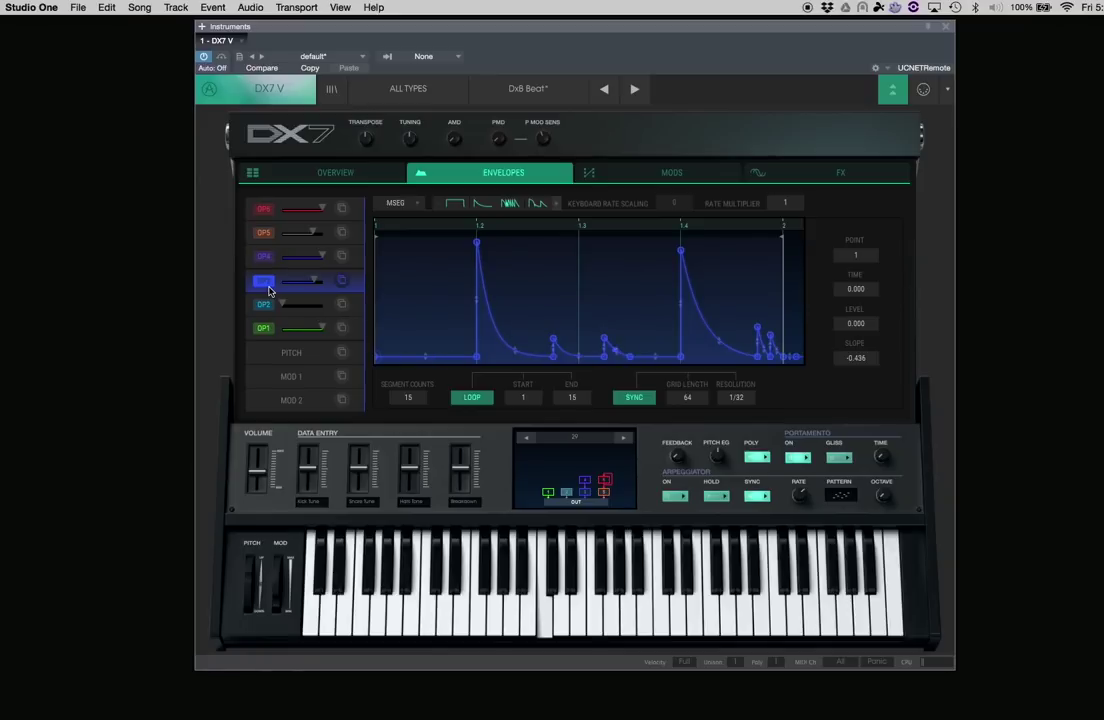
left_click(264, 259)
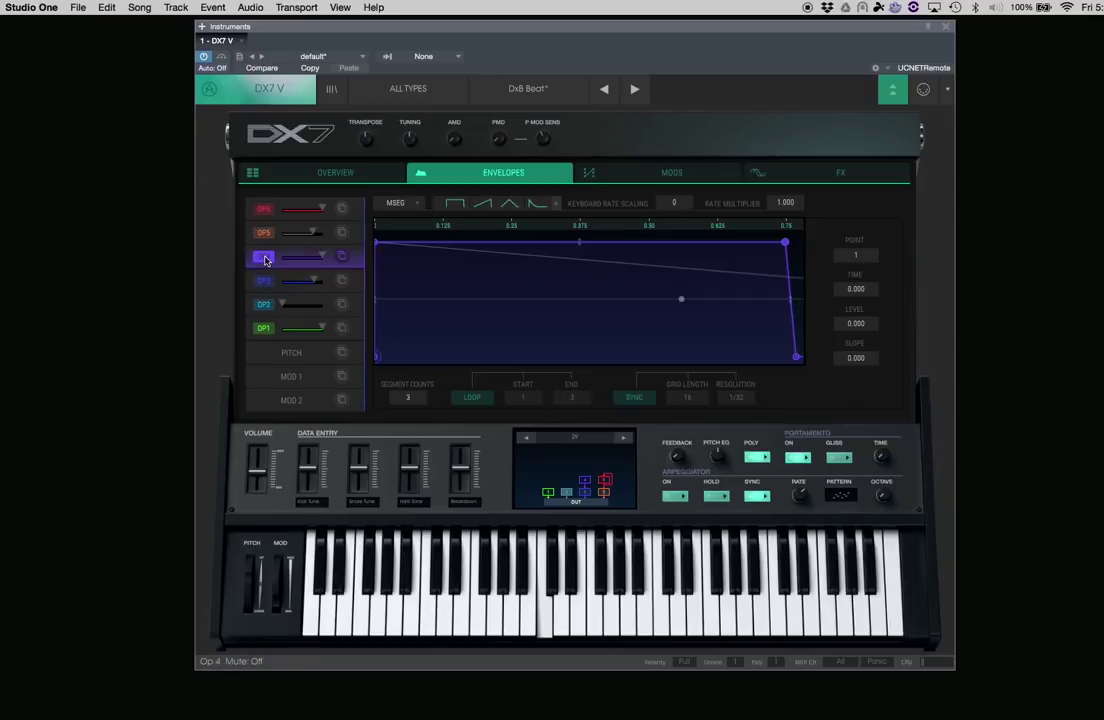
left_click(265, 235)
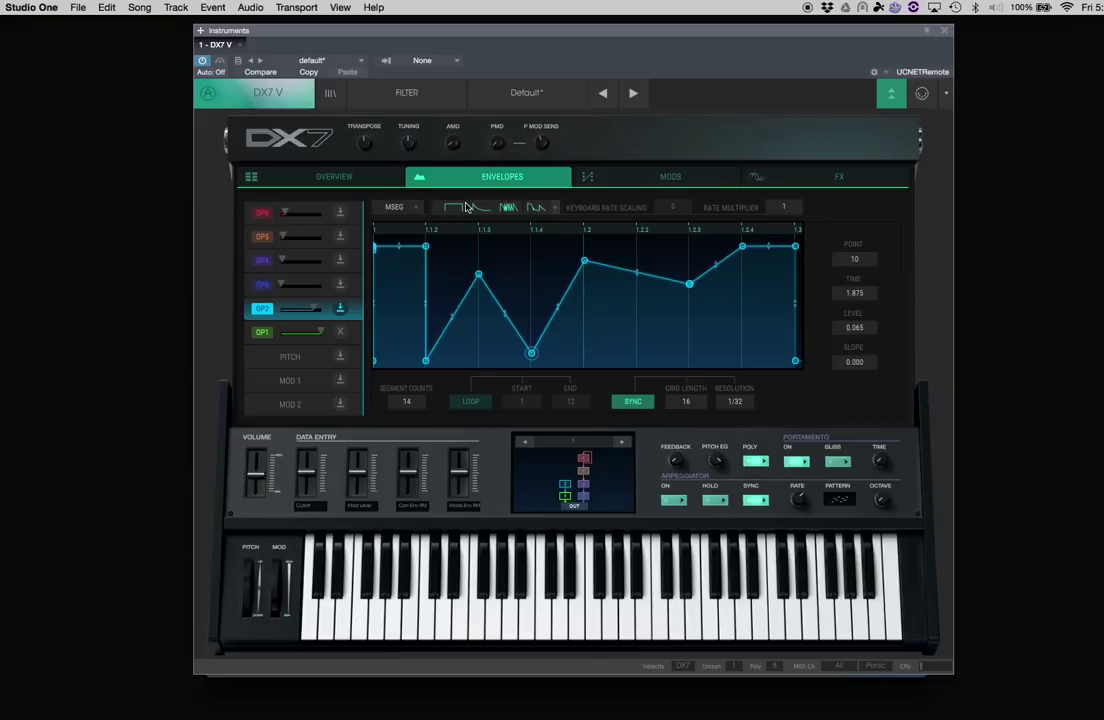
Step: Apply the flat, full-level preset shape to the synced envelopes of operators 2 and 1
left_click(446, 209)
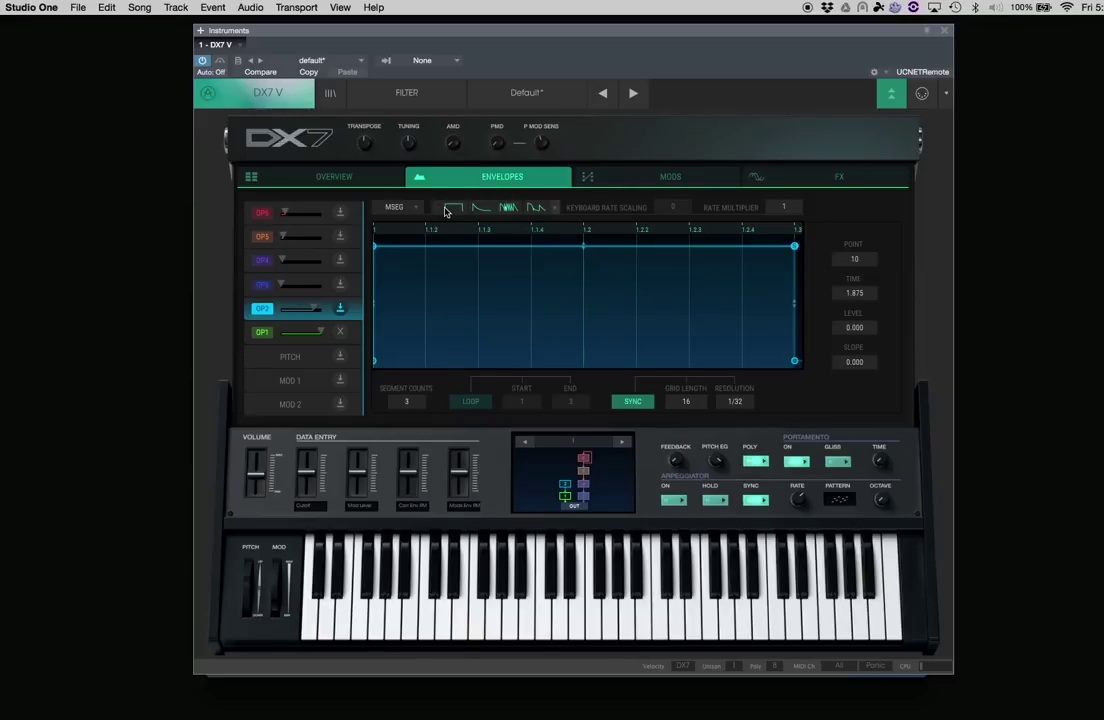
left_click(272, 332)
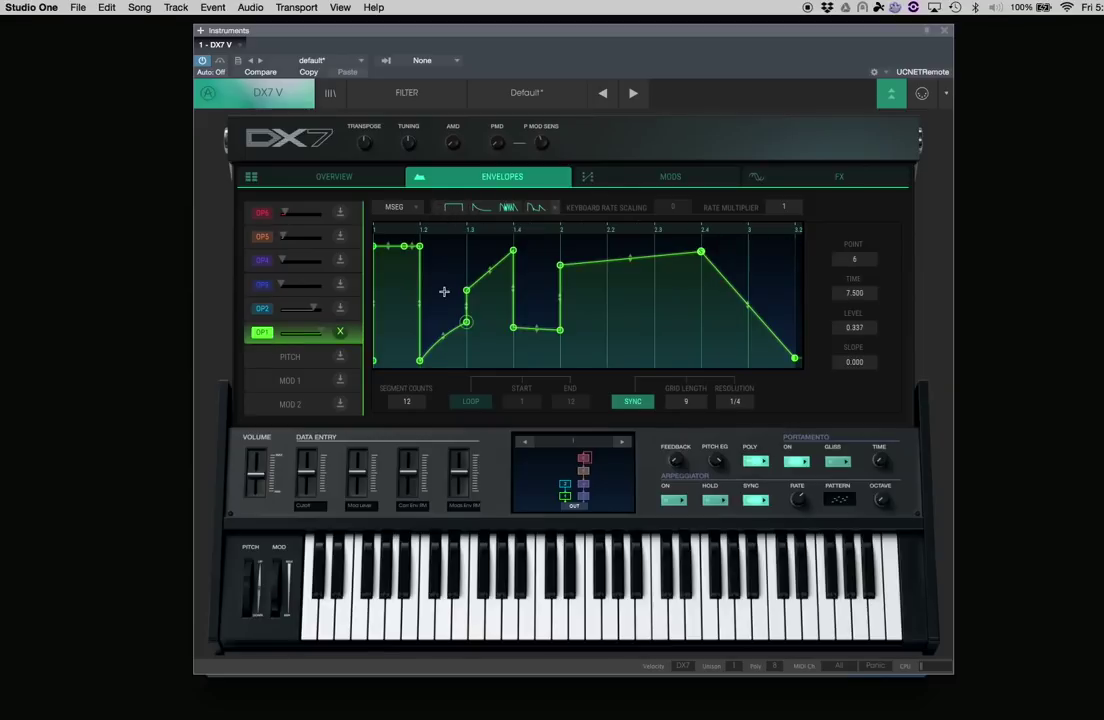
left_click(456, 208)
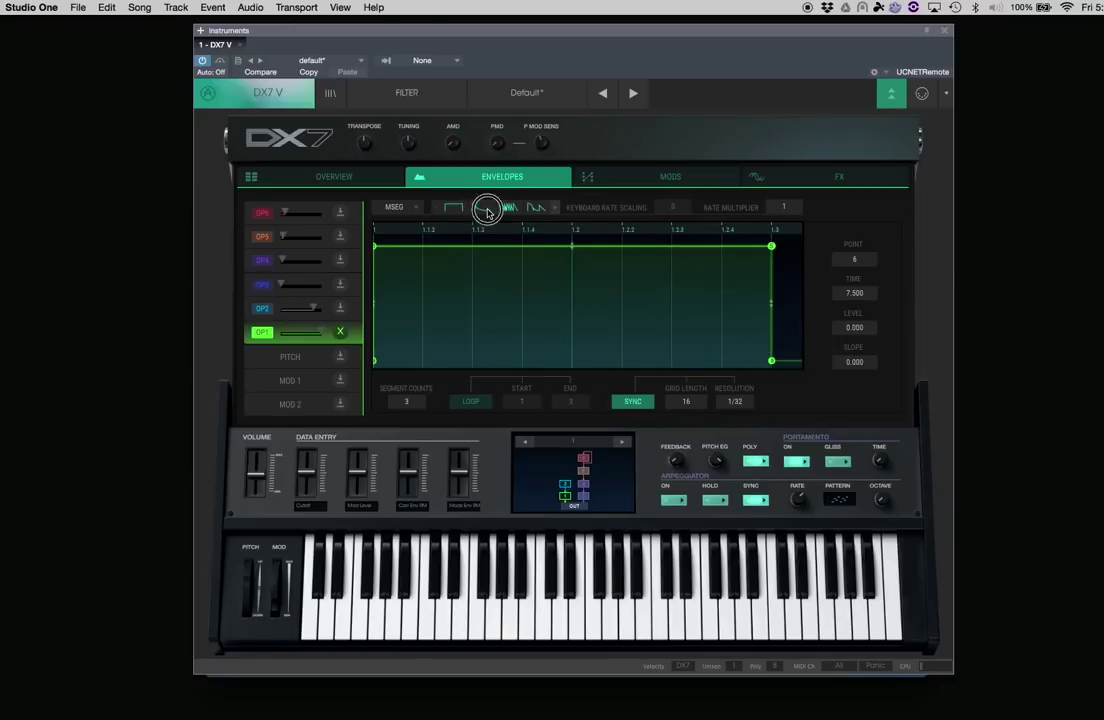
Step: Try several preset shapes on operator 1's synced envelope, ending with the 15-segment looping shape with grid length 40
left_click(482, 208)
left_click(507, 208)
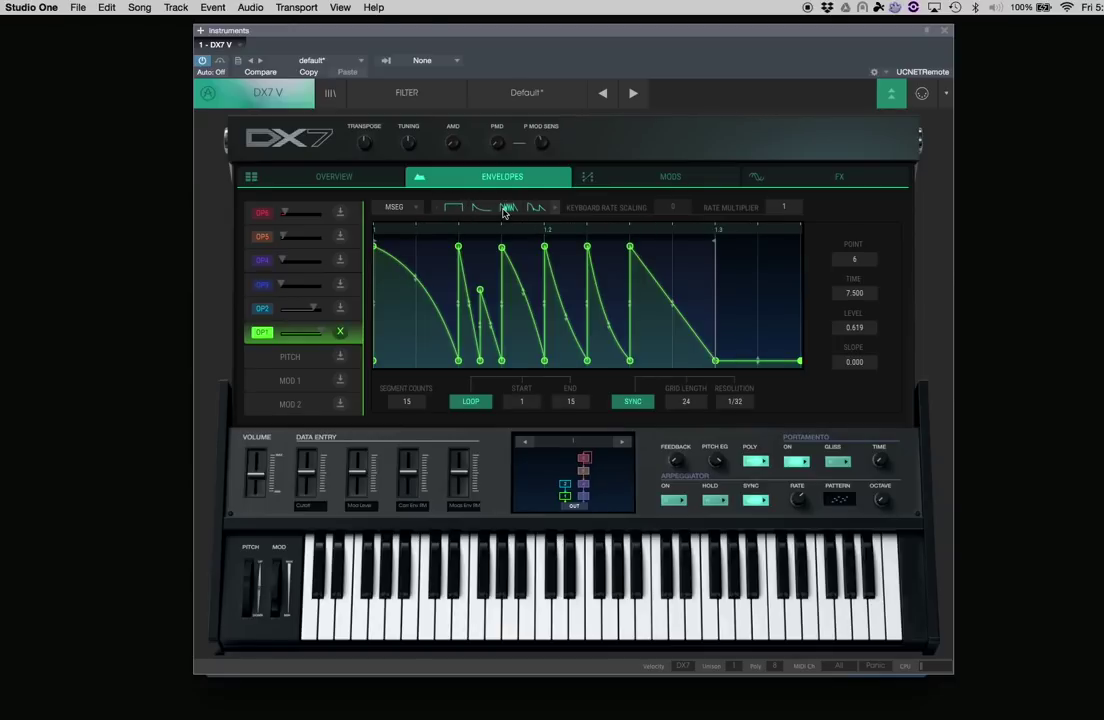
left_click(536, 208)
left_click(555, 209)
left_click(538, 208)
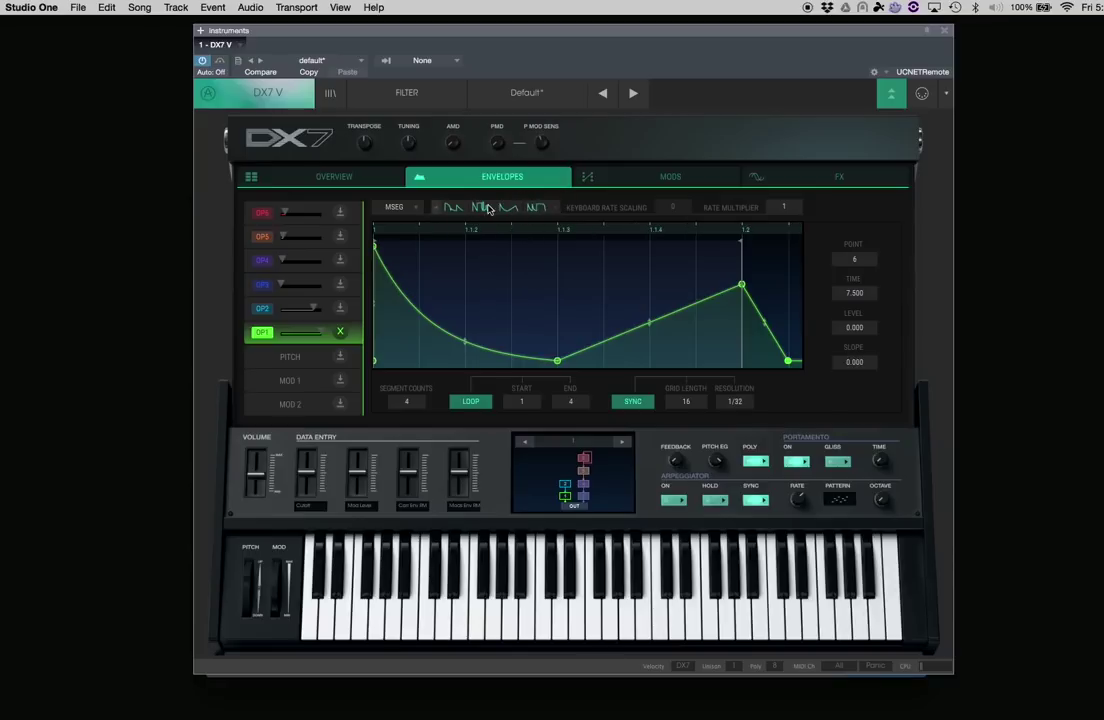
left_click(465, 211)
left_click(450, 207)
left_click(476, 207)
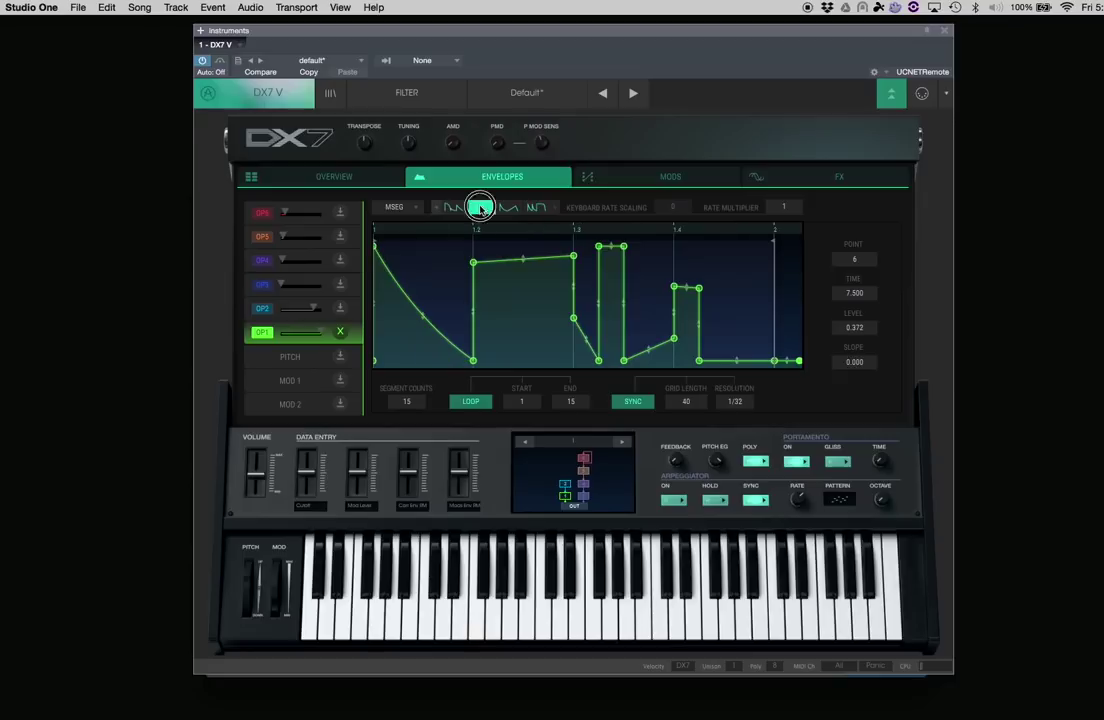
Step: Return to the first set of envelope preset shapes and raise operator 1's rate multiplier
left_click(436, 209)
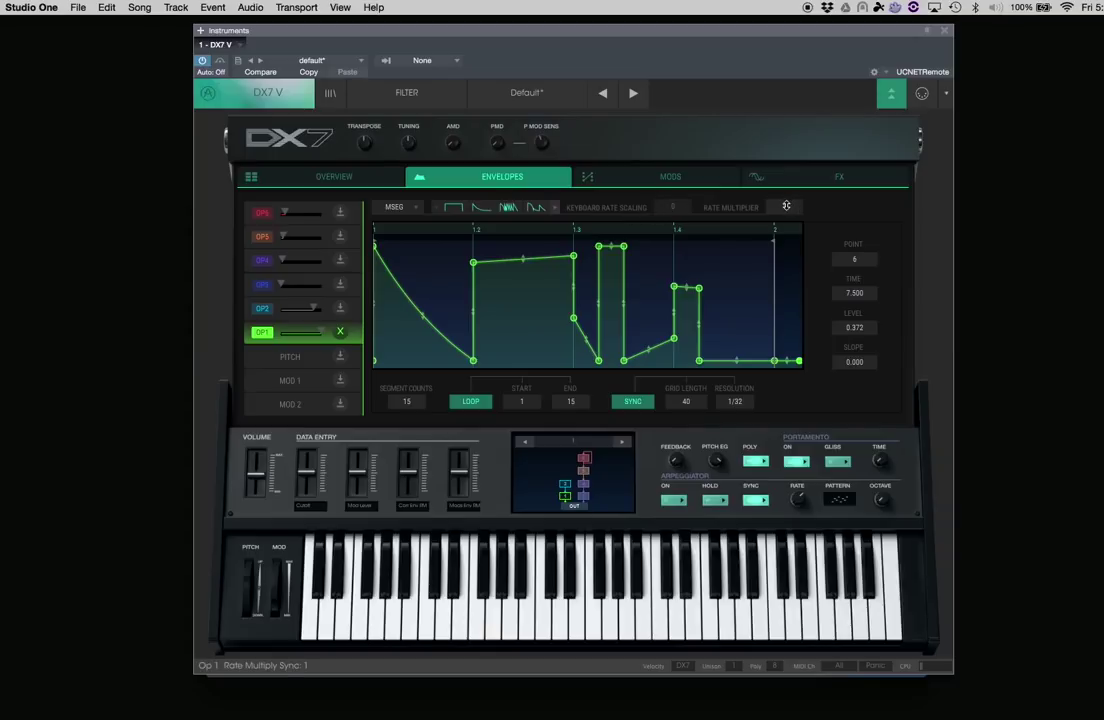
left_click_drag(787, 177, 789, 213)
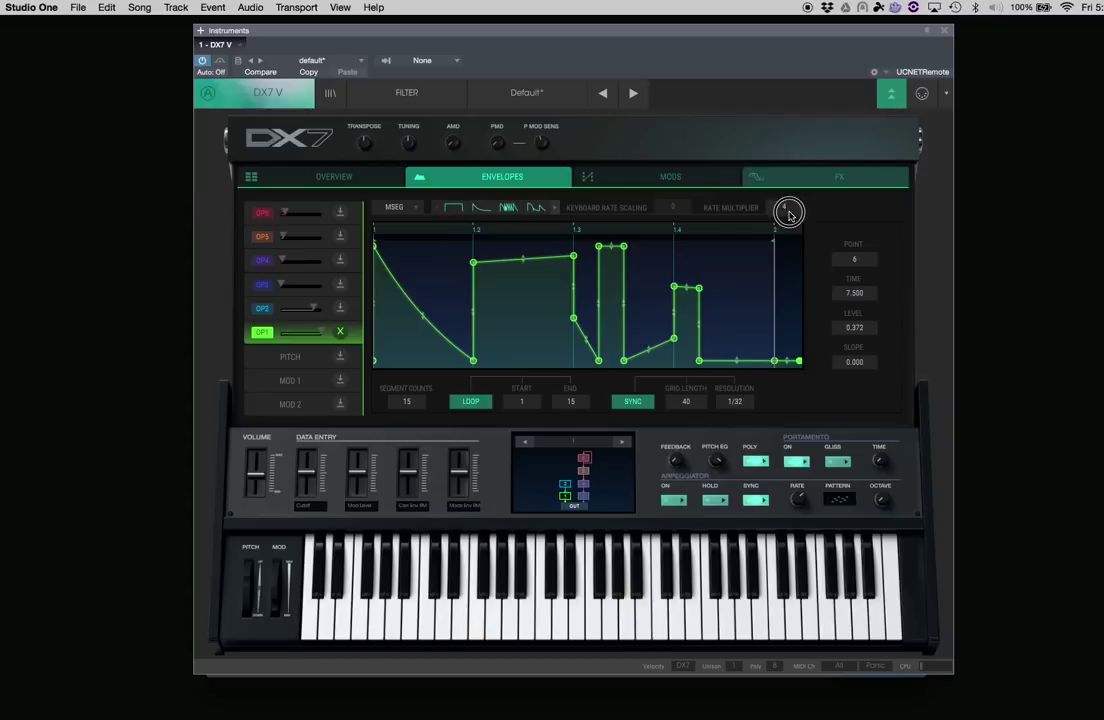